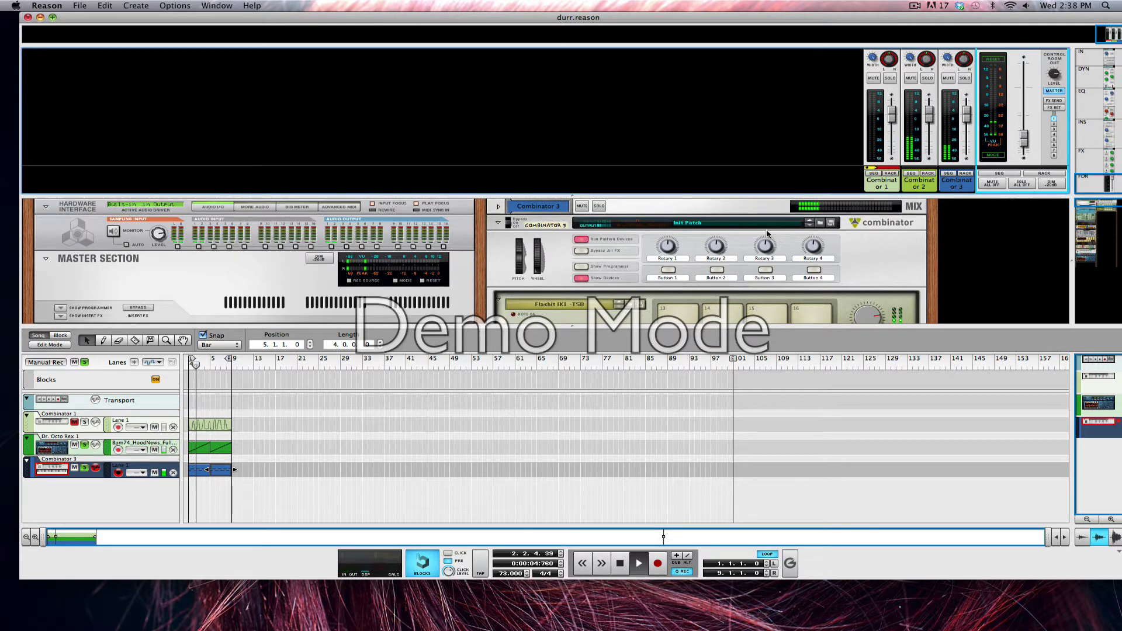
Switch off solo, raise the master level to -11.87 dB and collapse the mixer
click(85, 362)
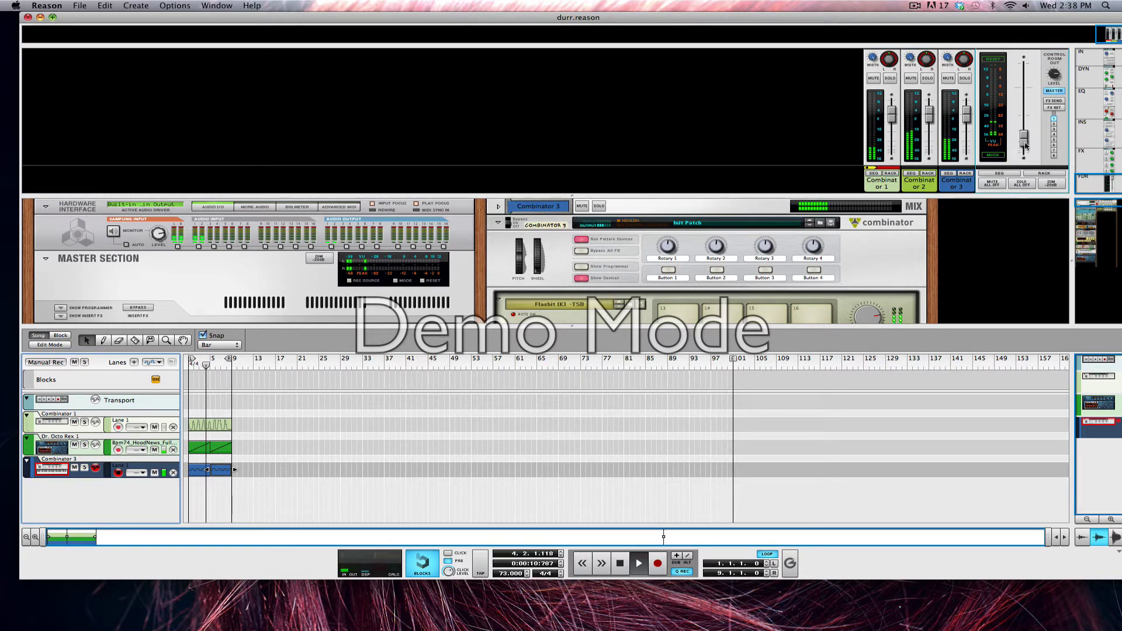
drag(1026, 146, 1026, 91)
drag(411, 189, 458, 29)
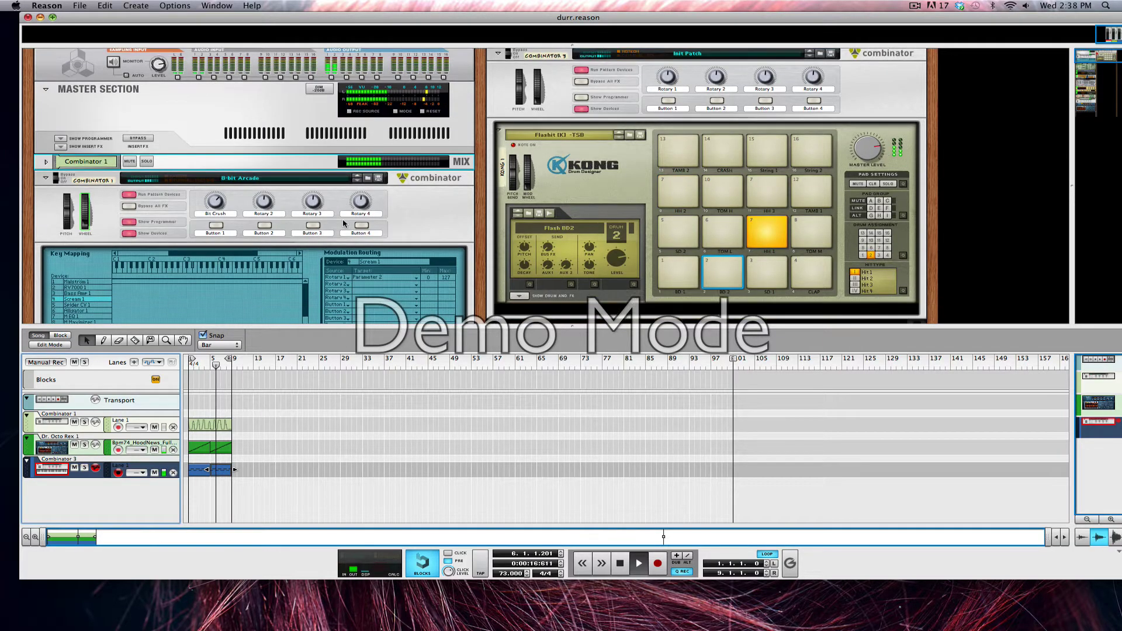
Enlarge the rack pane, solo another track, and scroll through the rack's devices
scroll(345, 223, down, 5)
drag(292, 326, 291, 436)
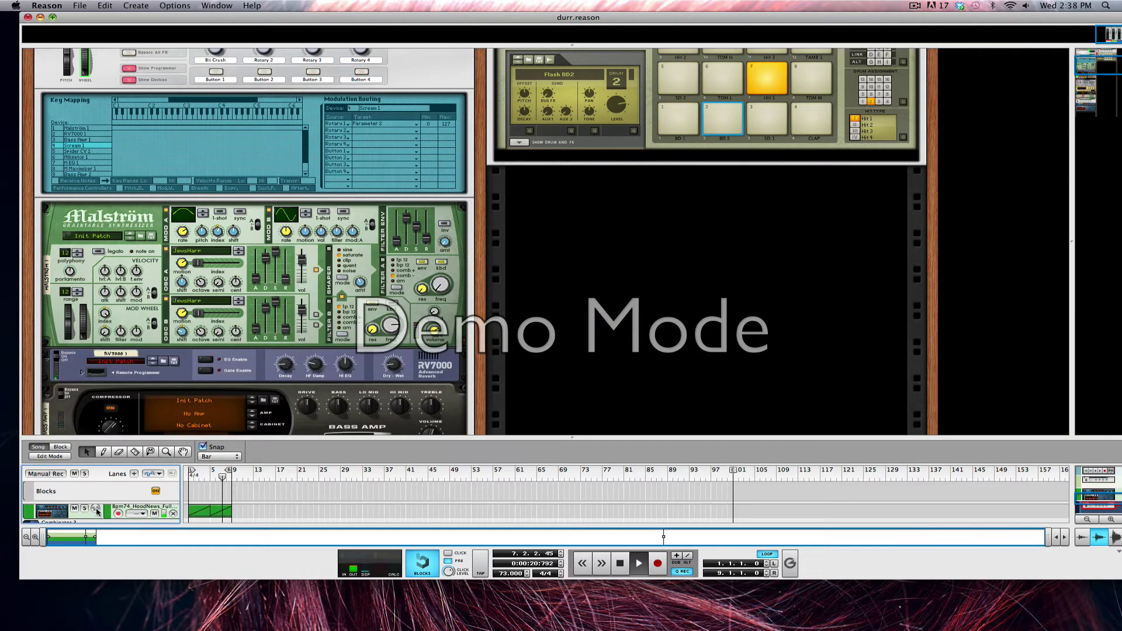
scroll(97, 512, down, 1)
click(84, 508)
scroll(340, 327, down, 2)
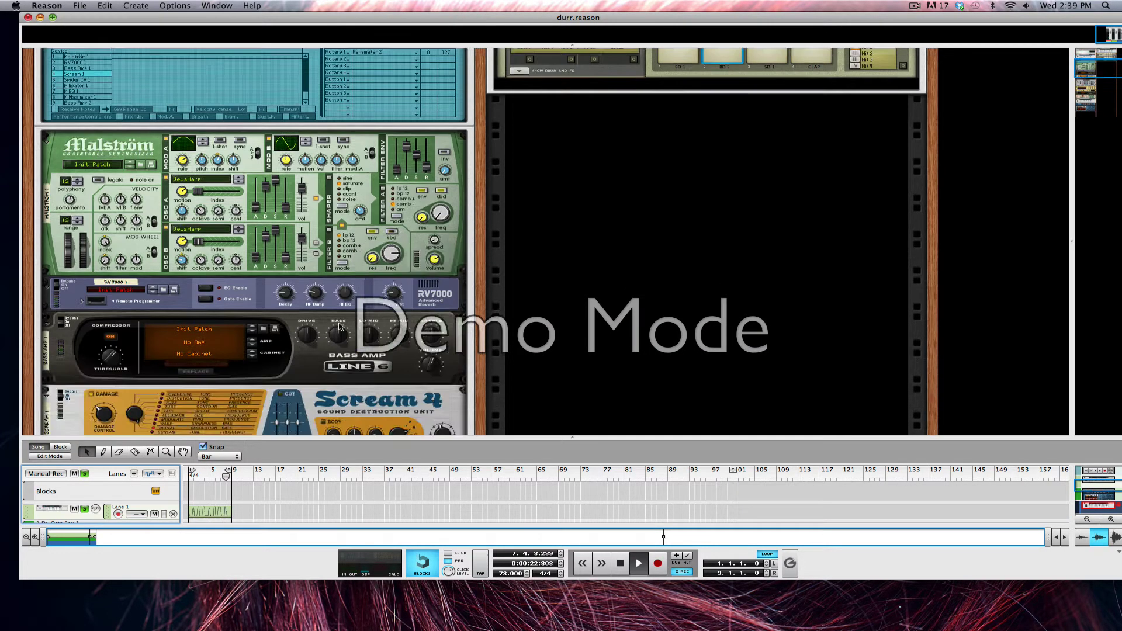
scroll(340, 326, down, 8)
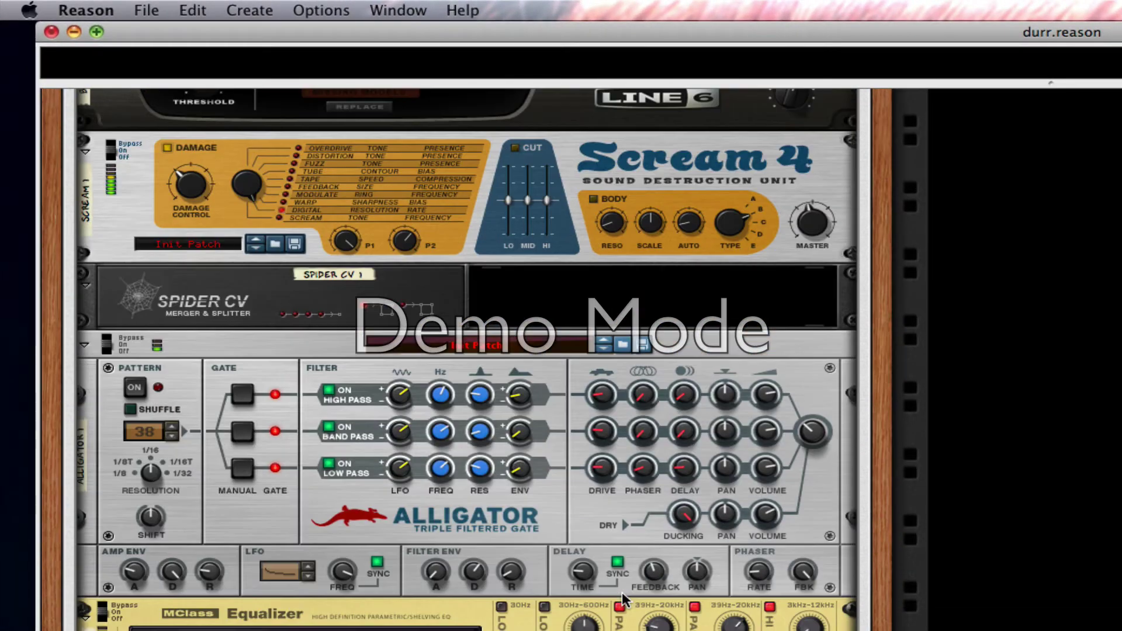
scroll(622, 592, down, 10)
scroll(622, 591, up, 6)
scroll(622, 591, up, 10)
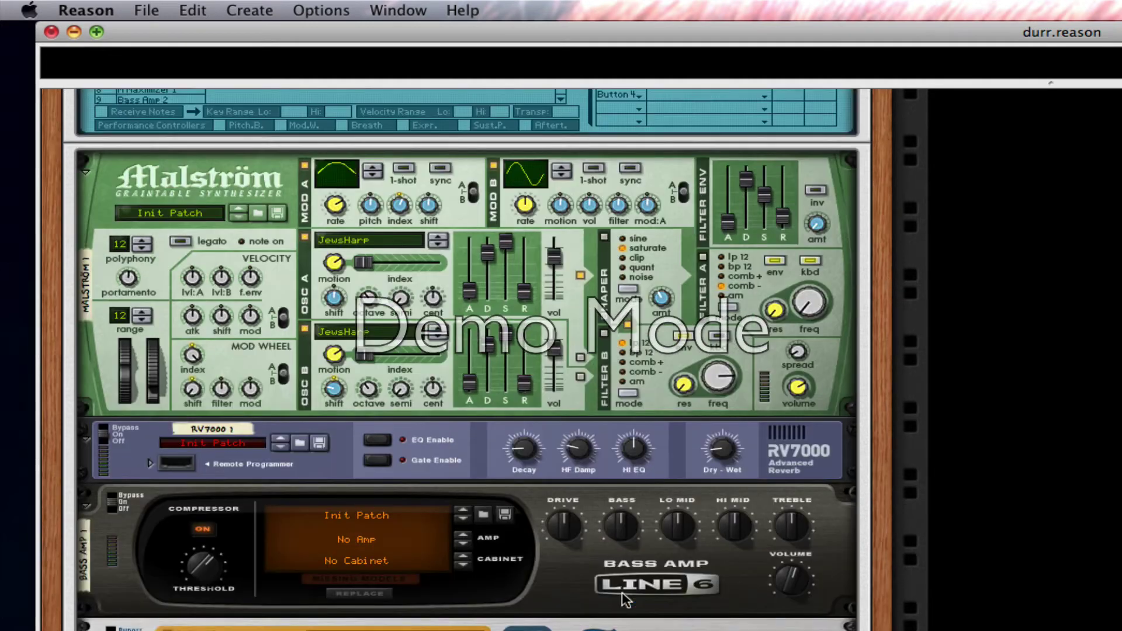
scroll(622, 592, up, 3)
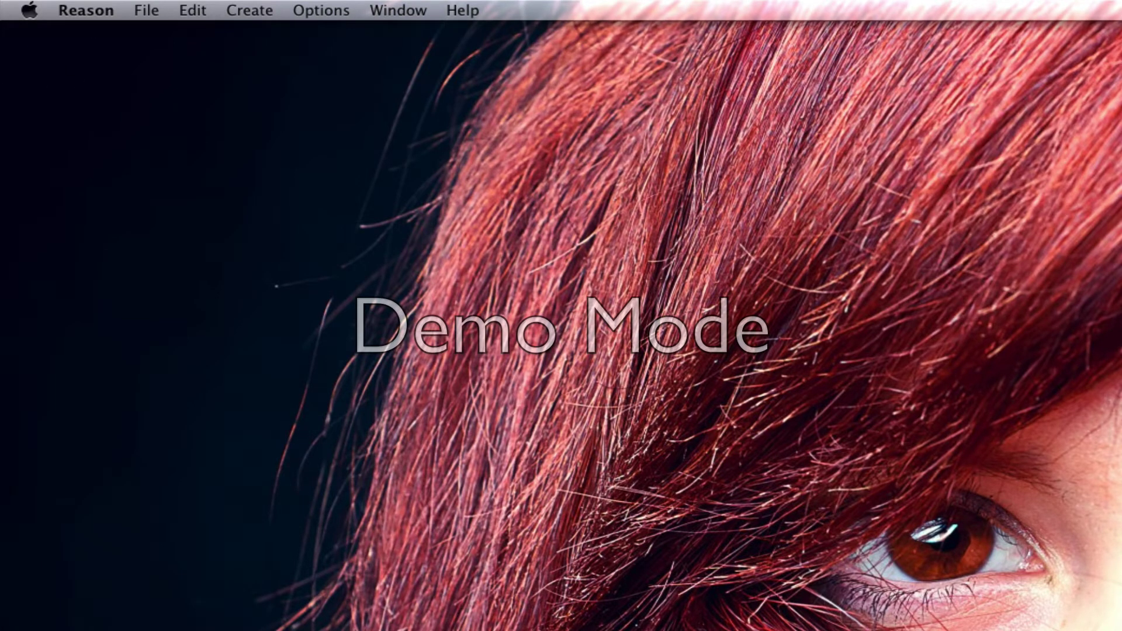
Create a new empty song with File > New
click(147, 7)
click(150, 33)
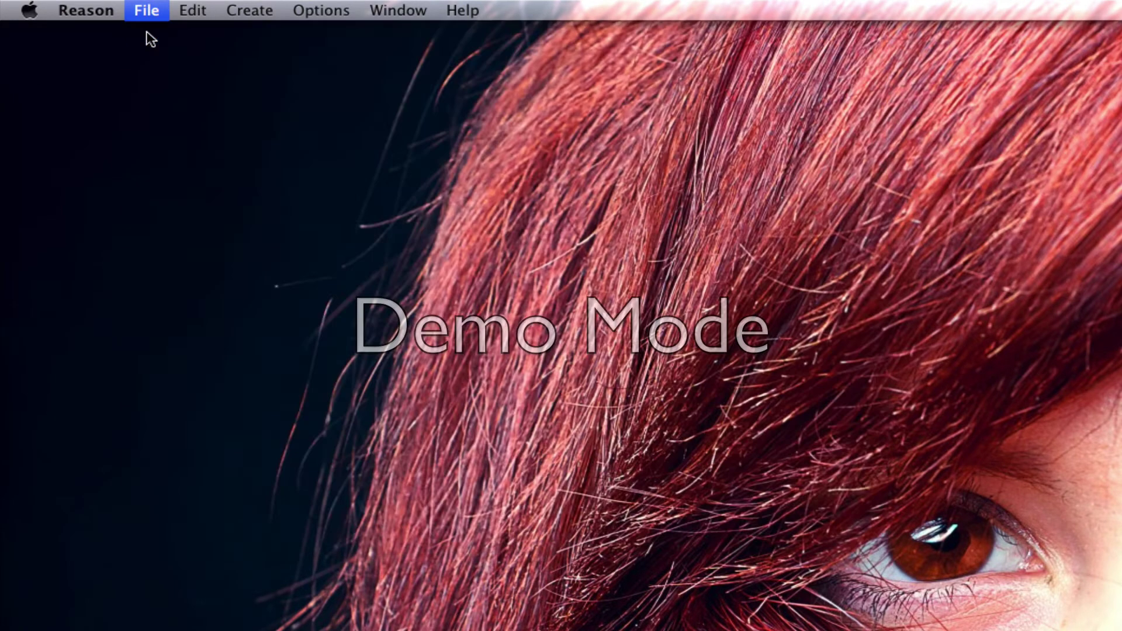
Expand the rack to fill the window and add a Combinator to it
scroll(456, 304, down, 5)
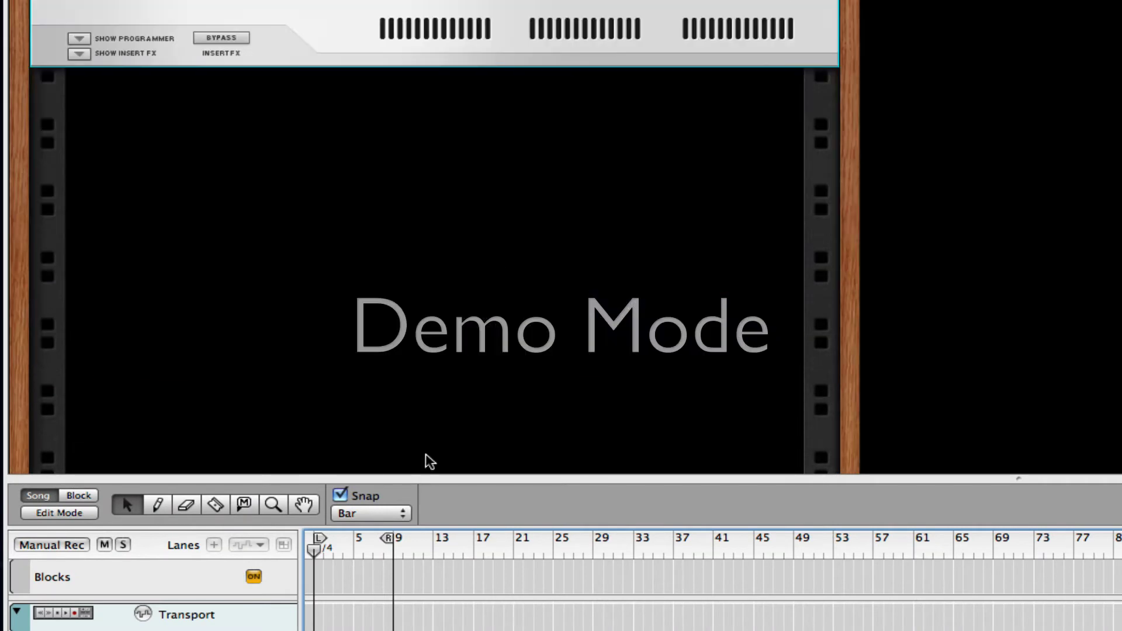
drag(426, 475, 426, 630)
right_click(544, 485)
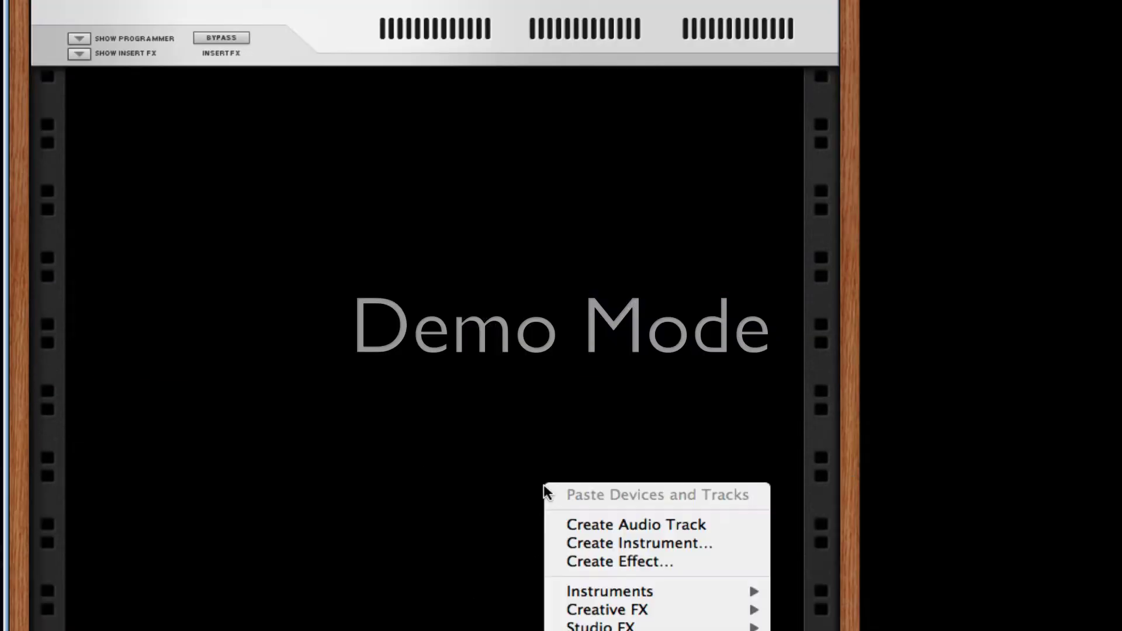
mouse_move(702, 610)
click(886, 611)
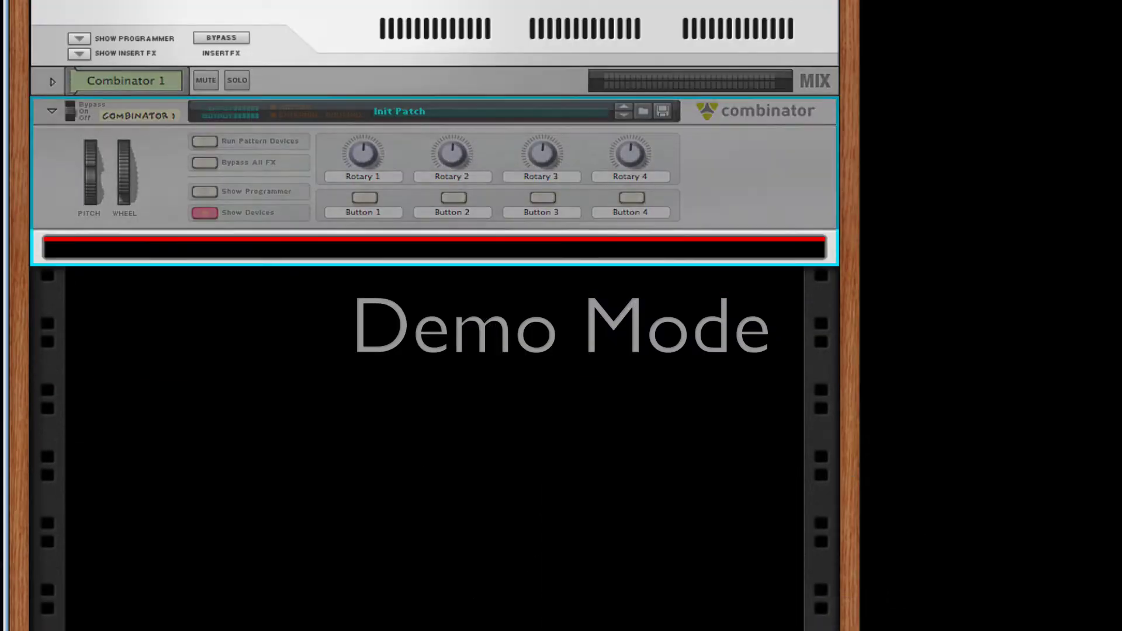
Add a Malström Graintable Synthesizer inside the Combinator
right_click(210, 243)
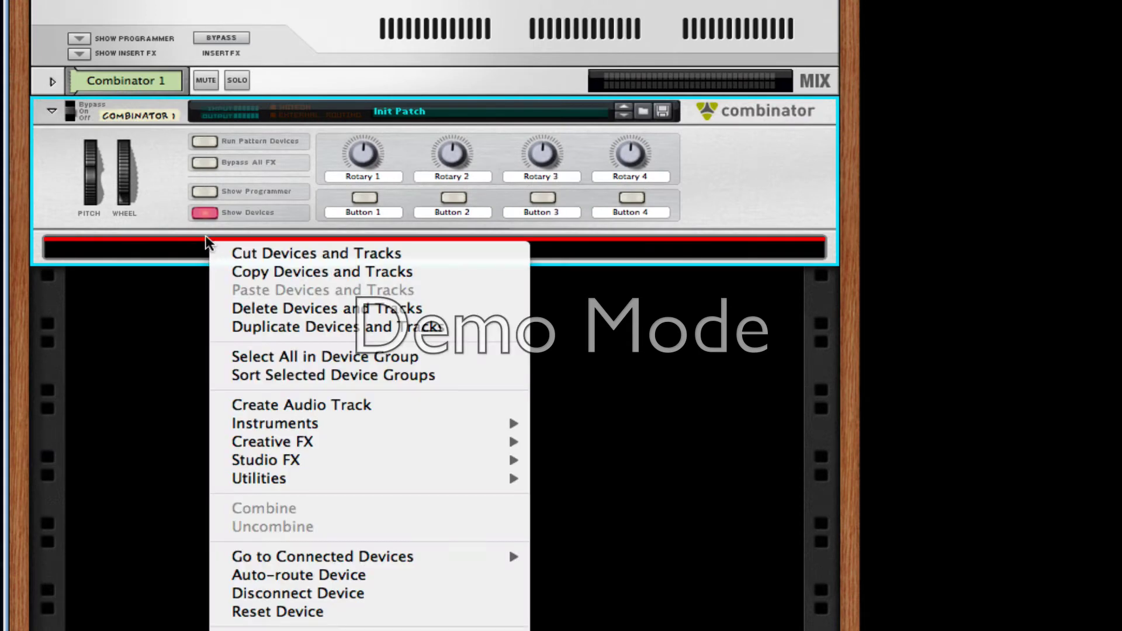
mouse_move(412, 426)
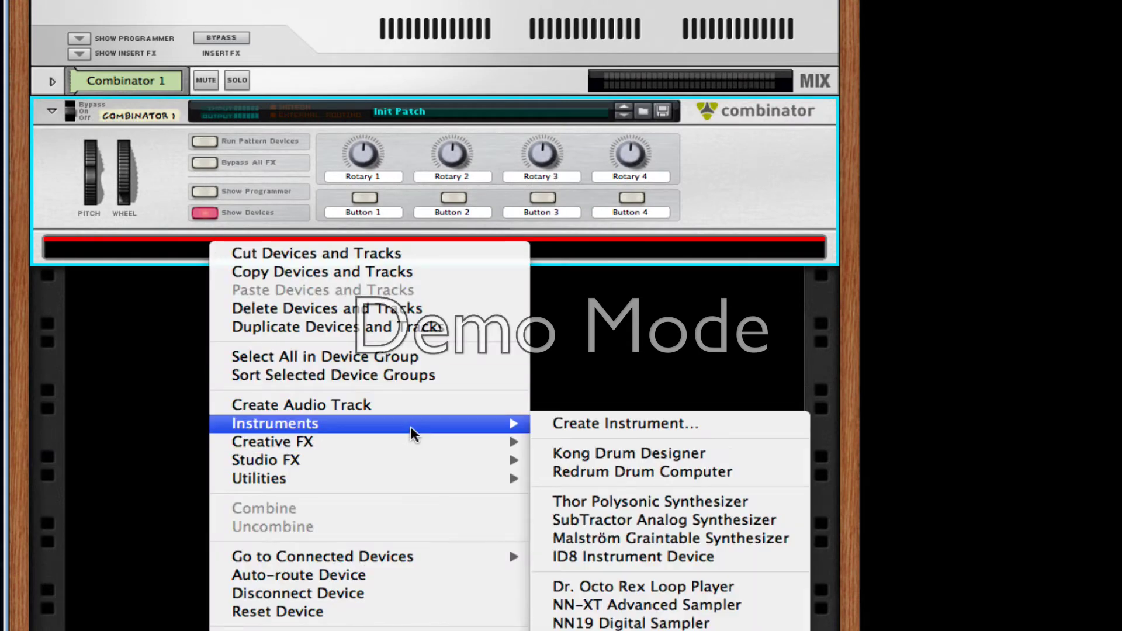
click(725, 536)
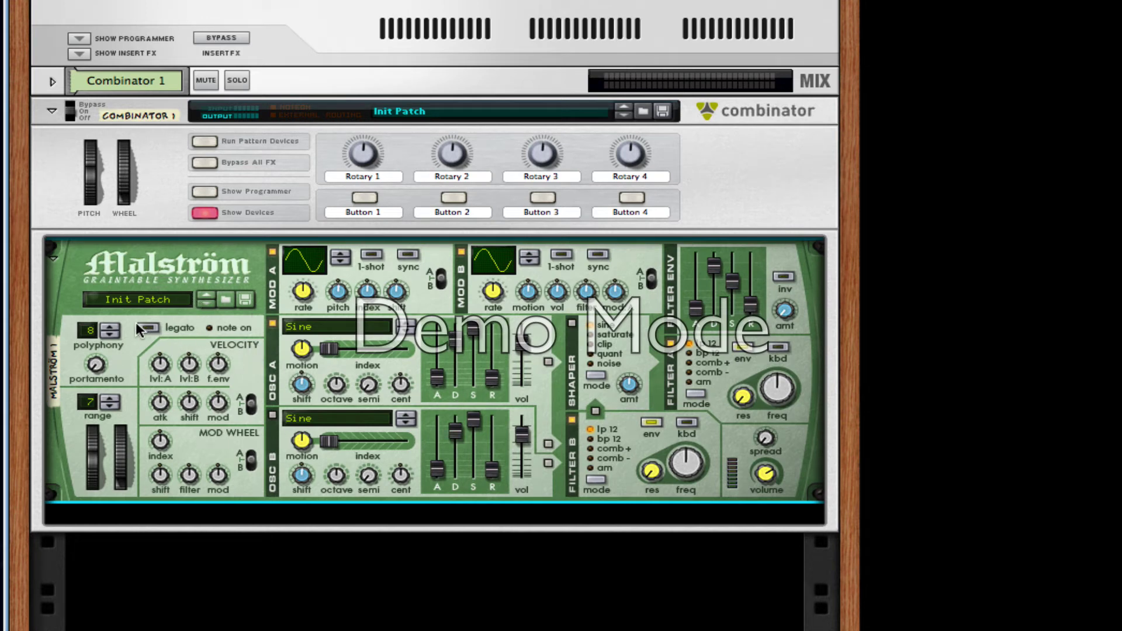
Set polyphony and pitch-bend range to 12, raise portamento, and route mod wheel to shift -64 and index
click(110, 326)
click(109, 326)
click(110, 326)
click(110, 326)
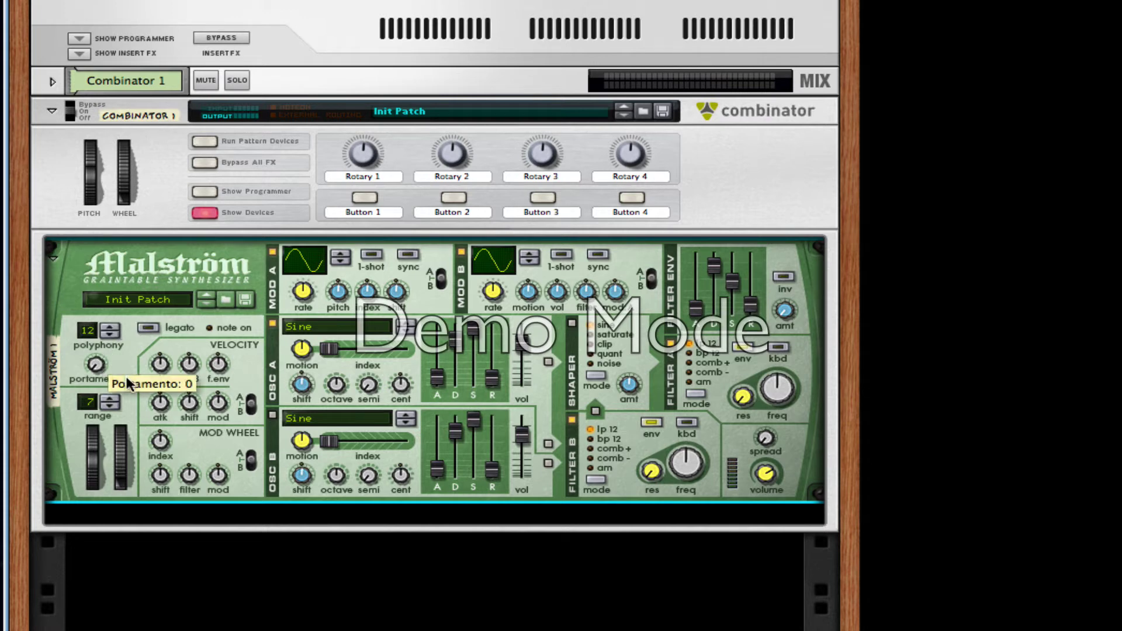
click(115, 398)
click(114, 397)
click(114, 398)
drag(95, 364, 108, 329)
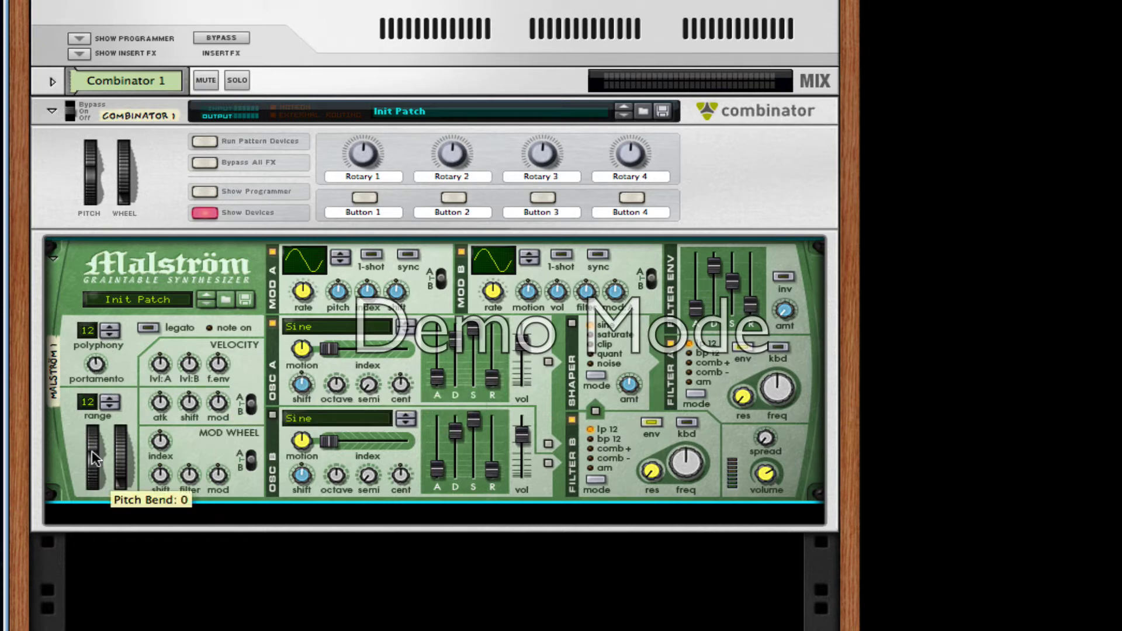
drag(161, 474, 151, 592)
drag(161, 441, 160, 439)
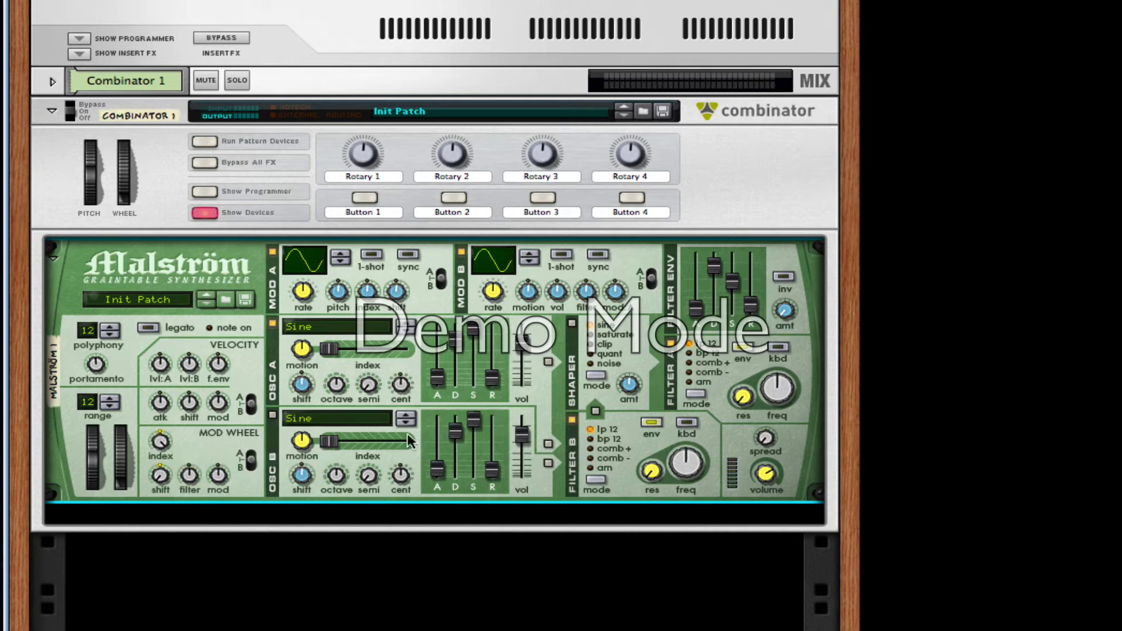
Give Oscillator A the JewsHarp waveform and raise its motion to 20
click(346, 417)
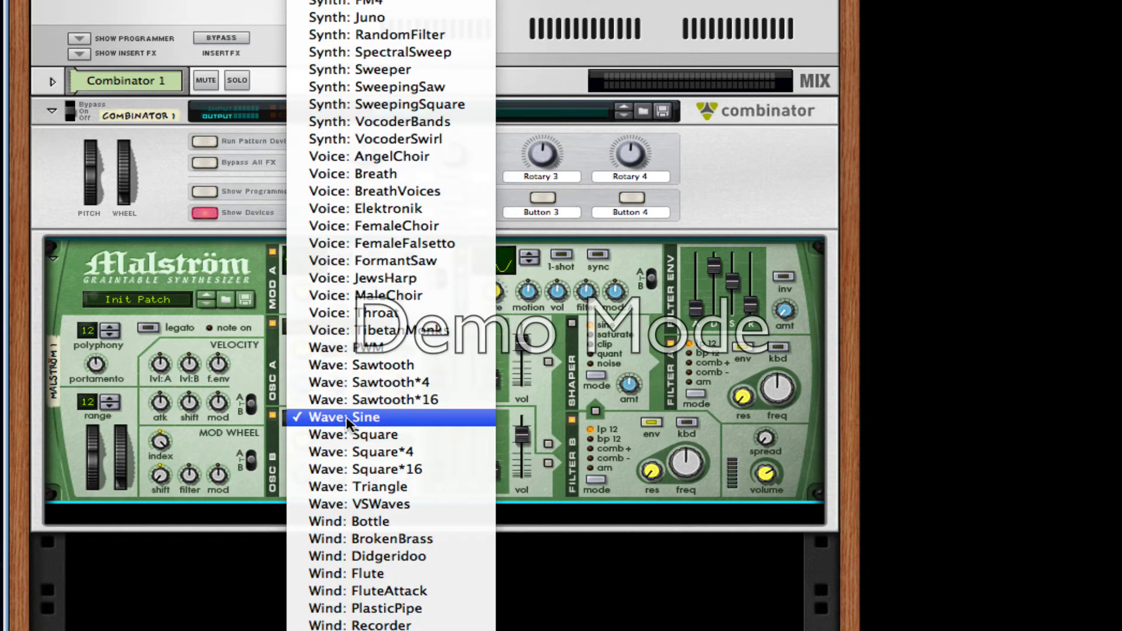
click(272, 438)
click(350, 325)
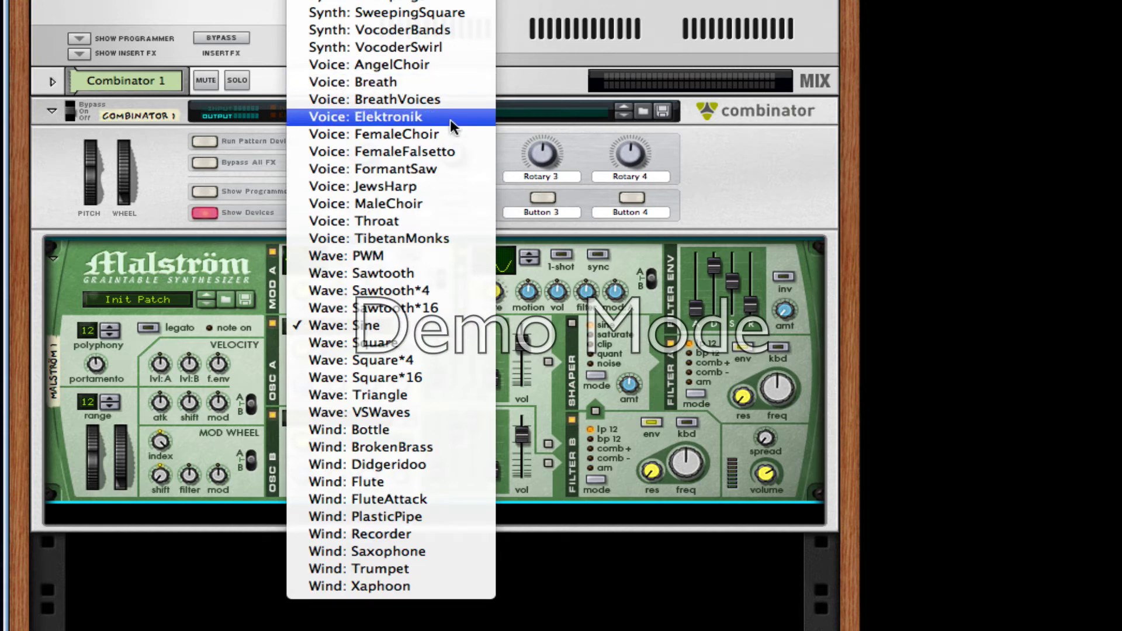
click(460, 188)
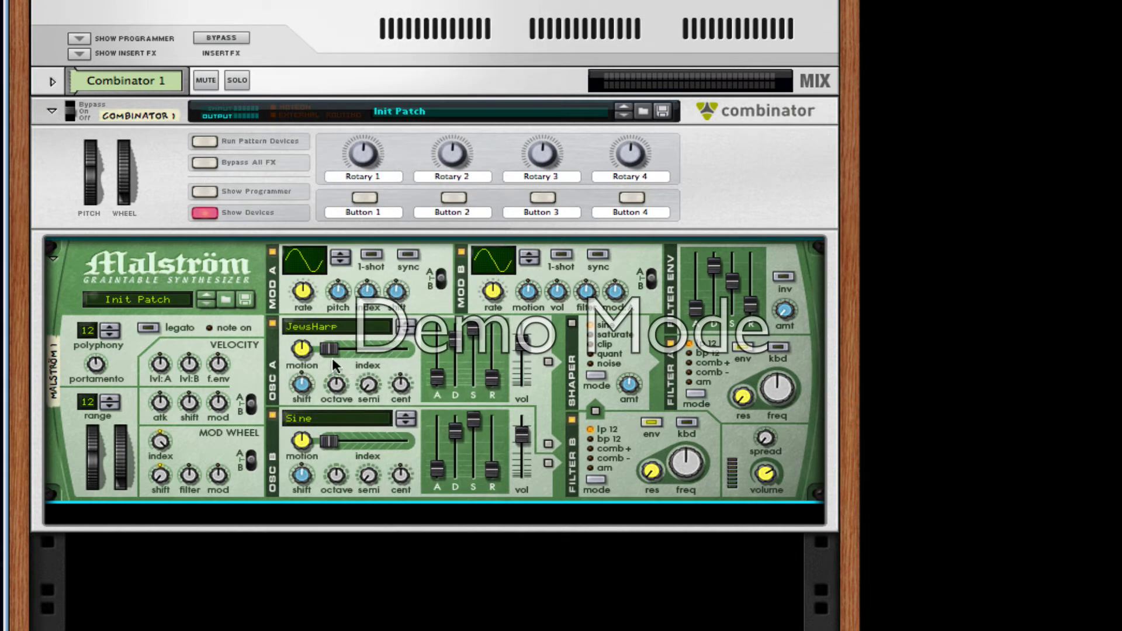
mouse_move(340, 392)
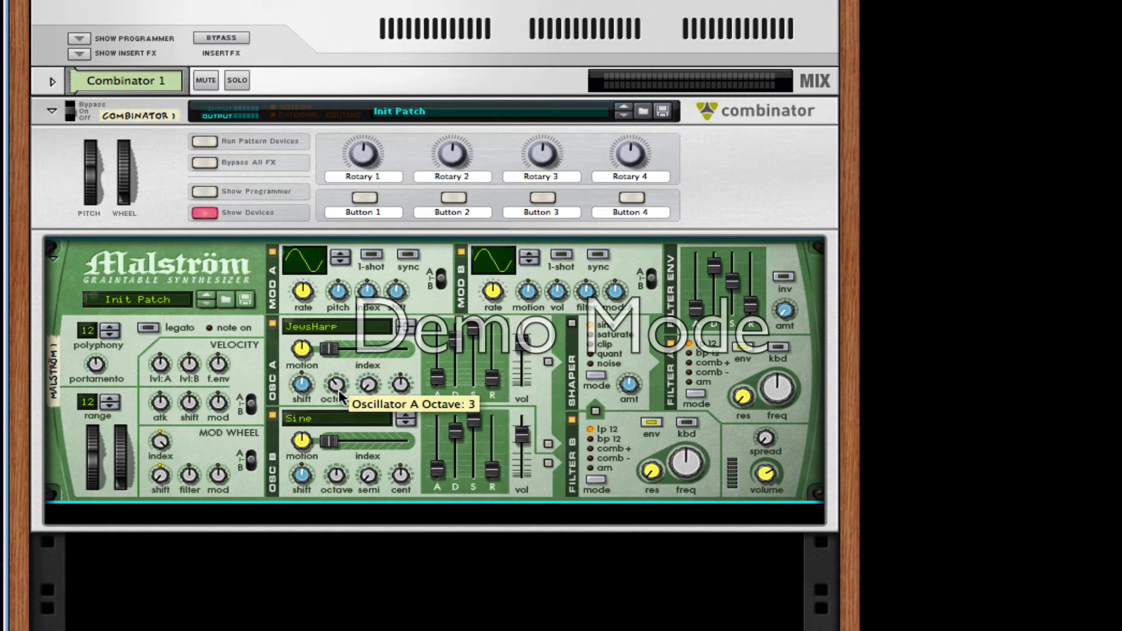
drag(302, 352, 311, 346)
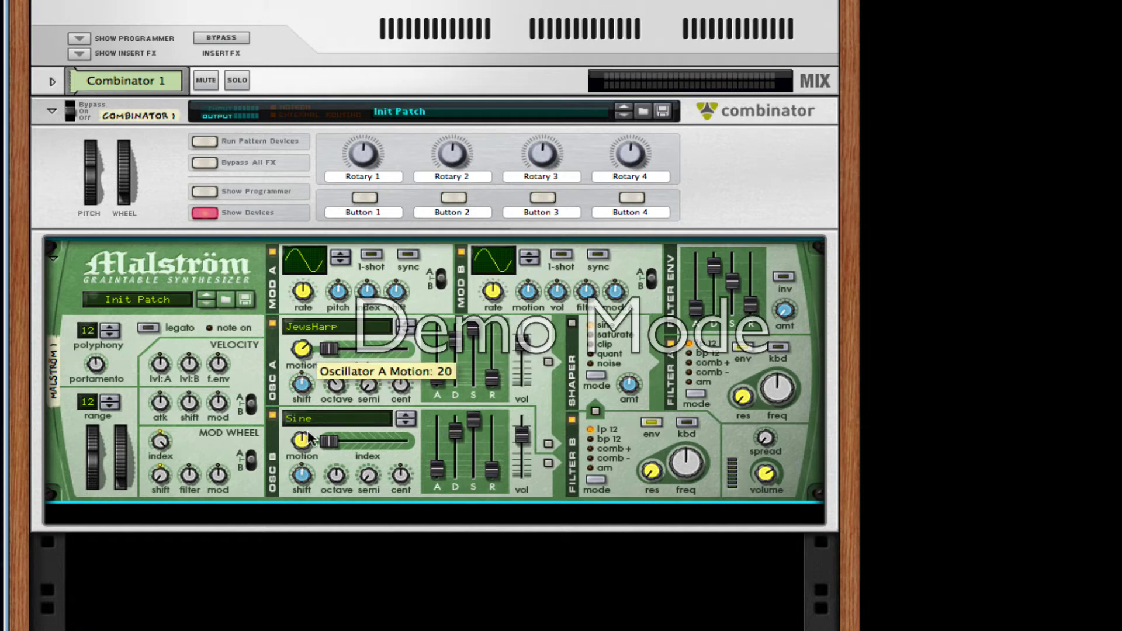
Set Oscillator B to JewsHarp with shift -40 and motion 18, then reshape Mod A's curve and set its rate to 84
click(371, 417)
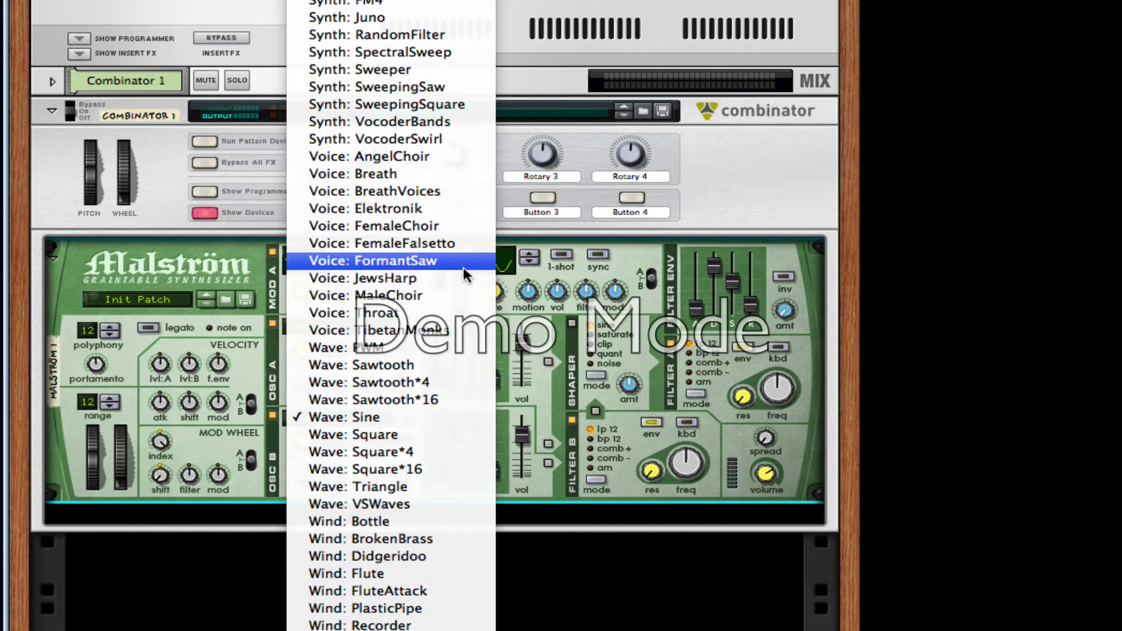
click(420, 273)
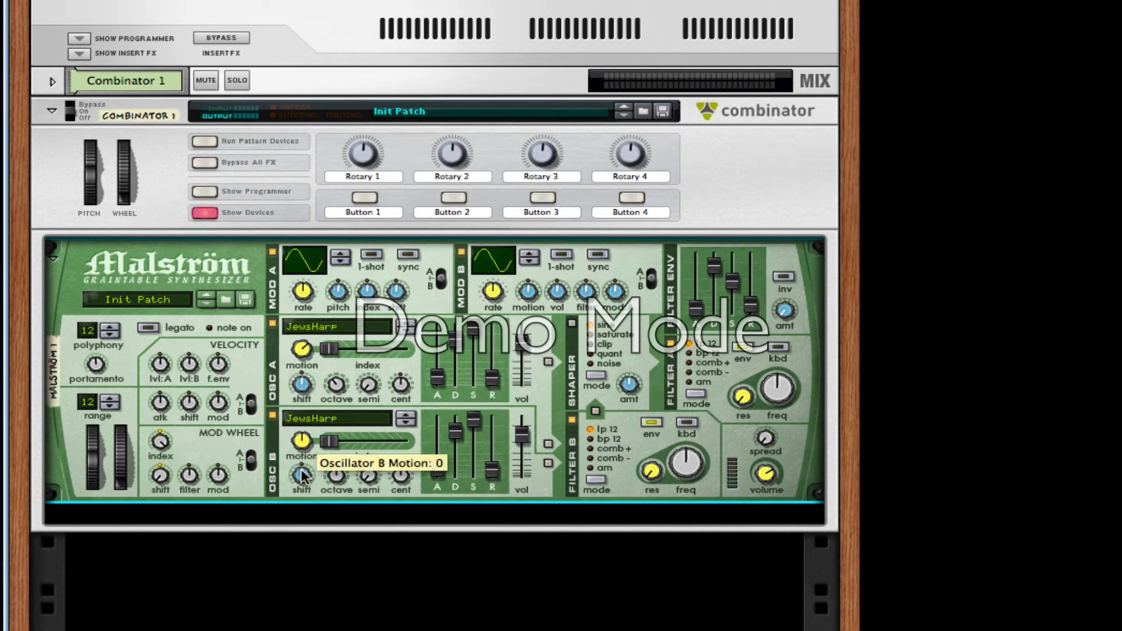
drag(301, 475, 302, 501)
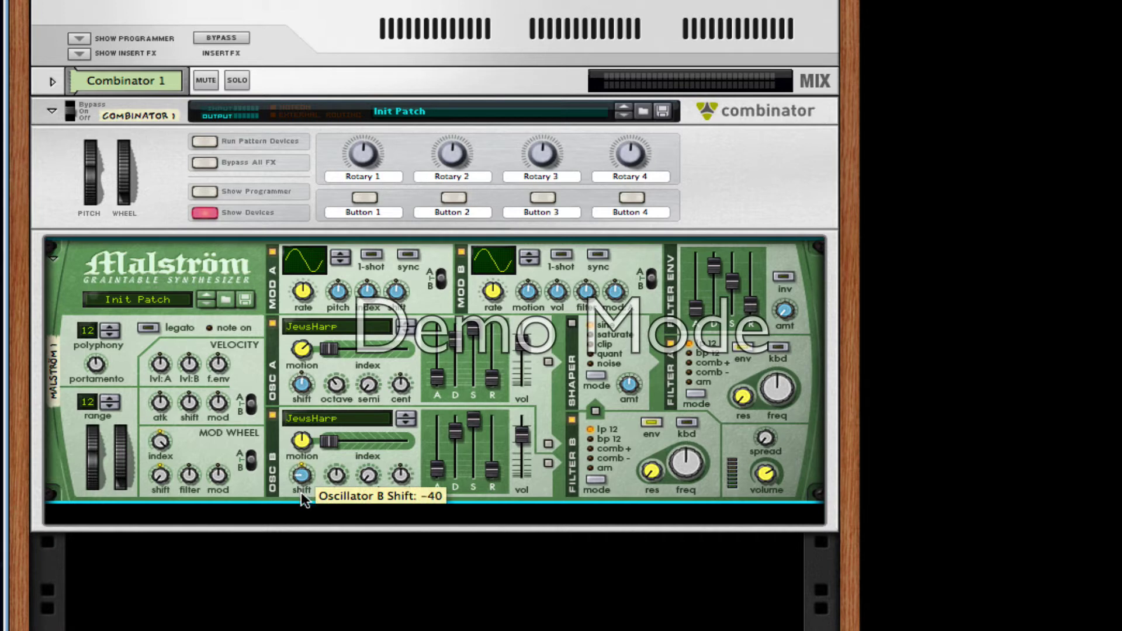
drag(301, 448, 301, 441)
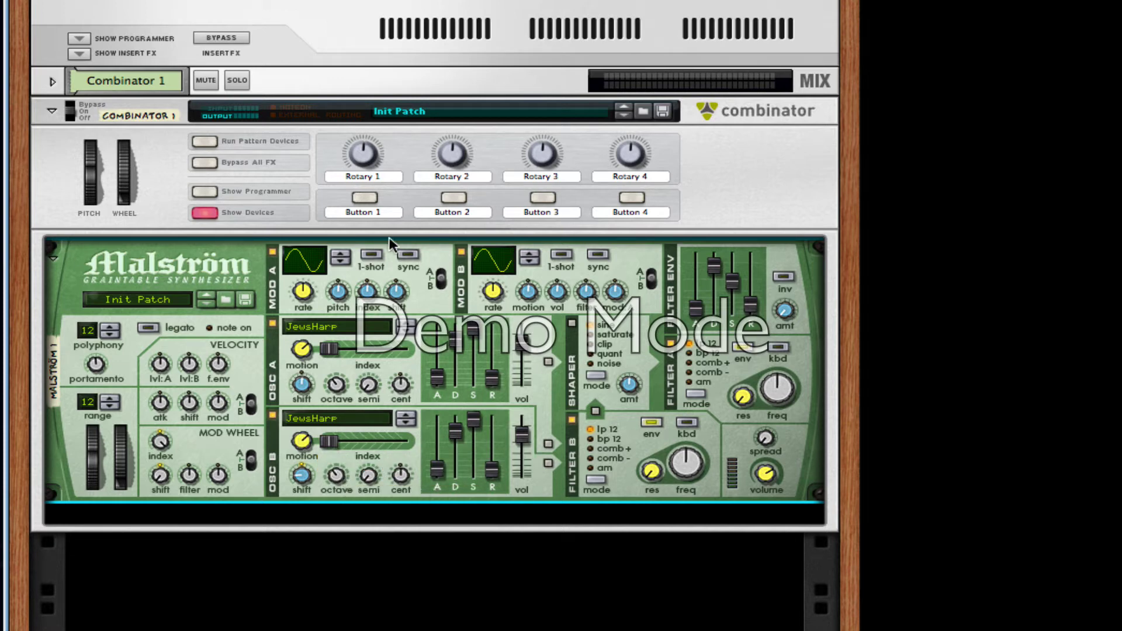
drag(310, 269, 383, 260)
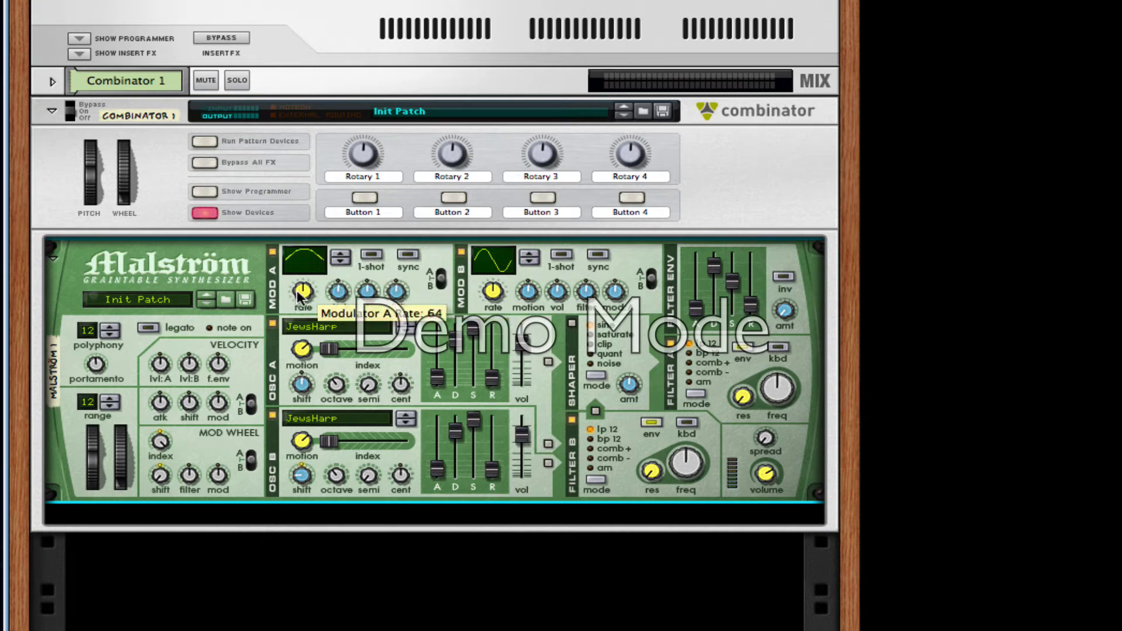
drag(298, 295, 309, 287)
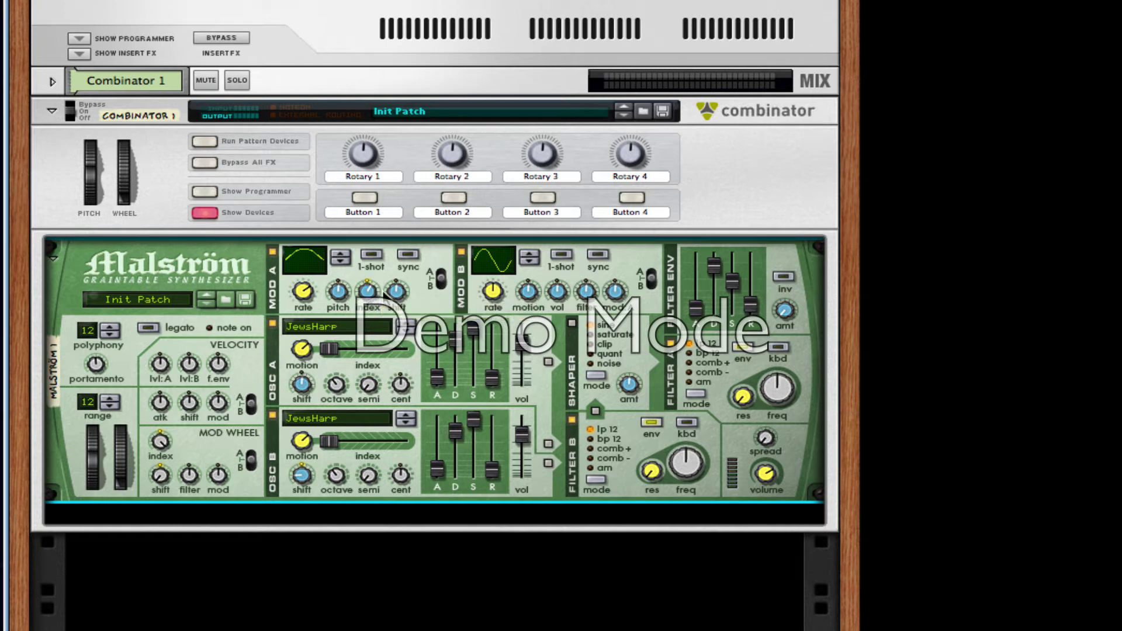
Turn off Mod B, route Osc A to the shaper, and reconfigure Filter B with frequency 102
click(462, 251)
click(548, 363)
click(570, 419)
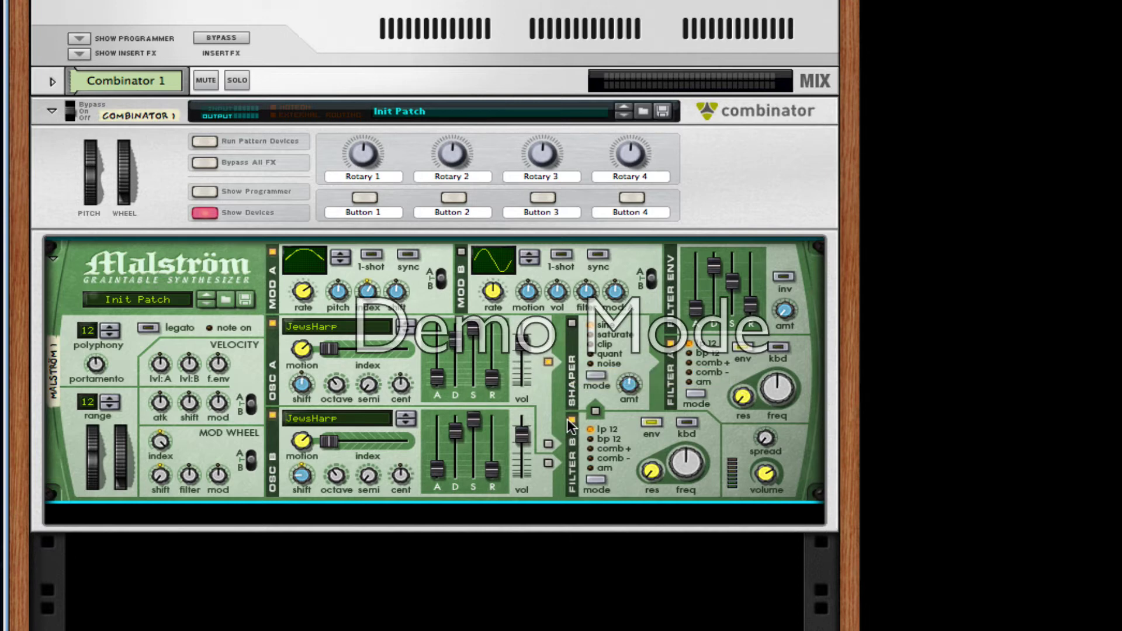
click(652, 423)
click(596, 411)
mouse_move(667, 444)
mouse_down()
mouse_move(666, 421)
mouse_move(665, 441)
mouse_up()
Set Filter A to comb - mode with its frequency lowered to about 26
mouse_move(787, 389)
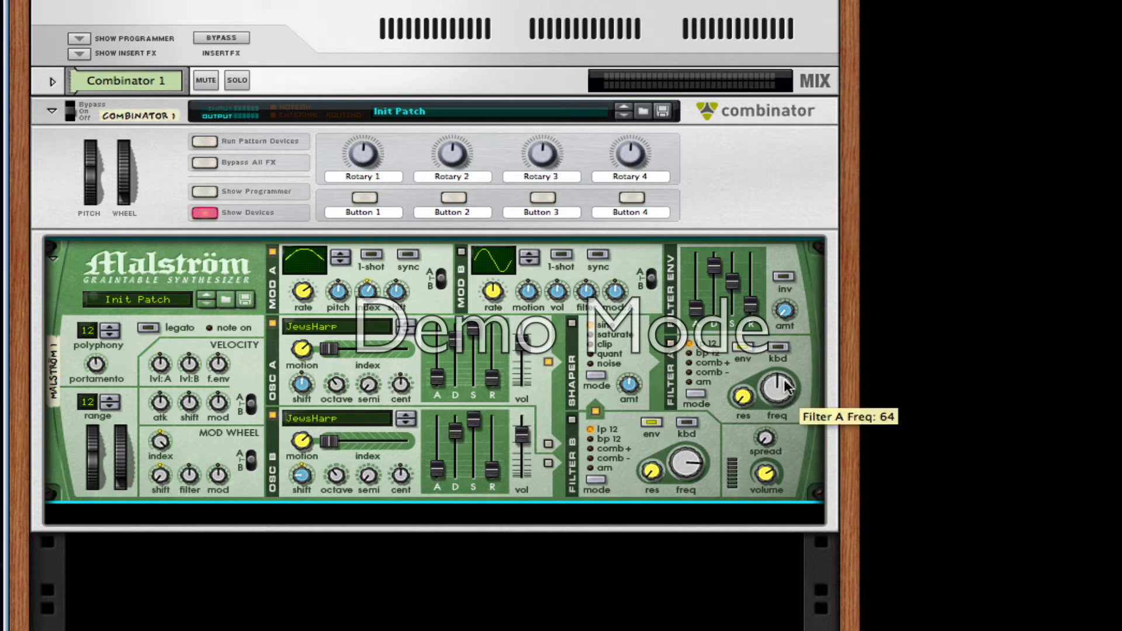
click(688, 371)
drag(766, 389, 767, 419)
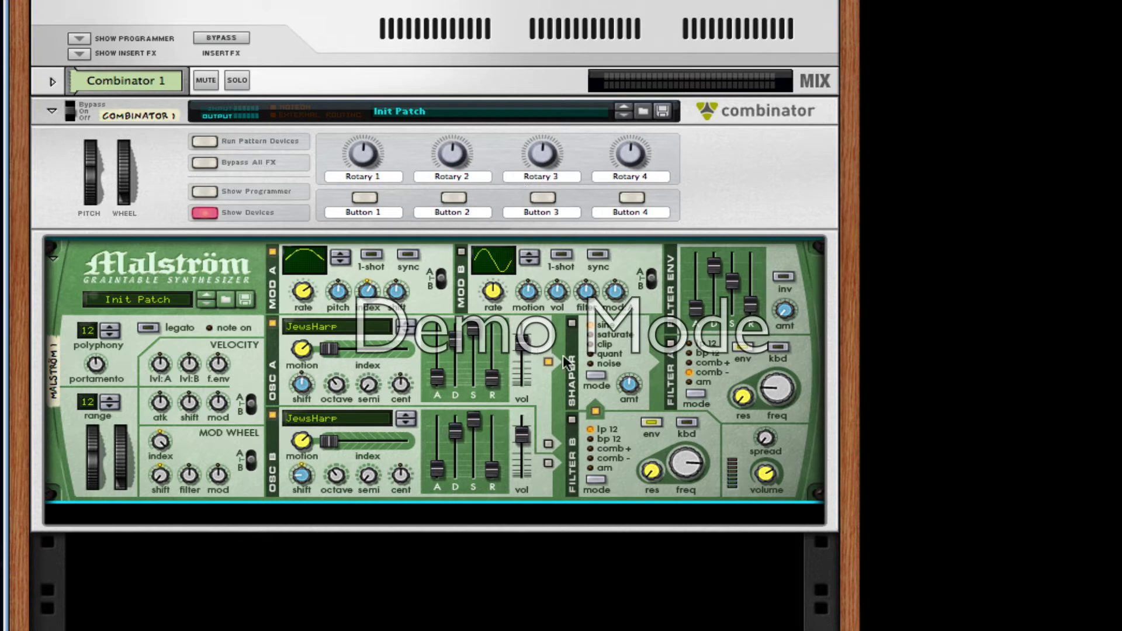
right_click(601, 378)
right_click(566, 401)
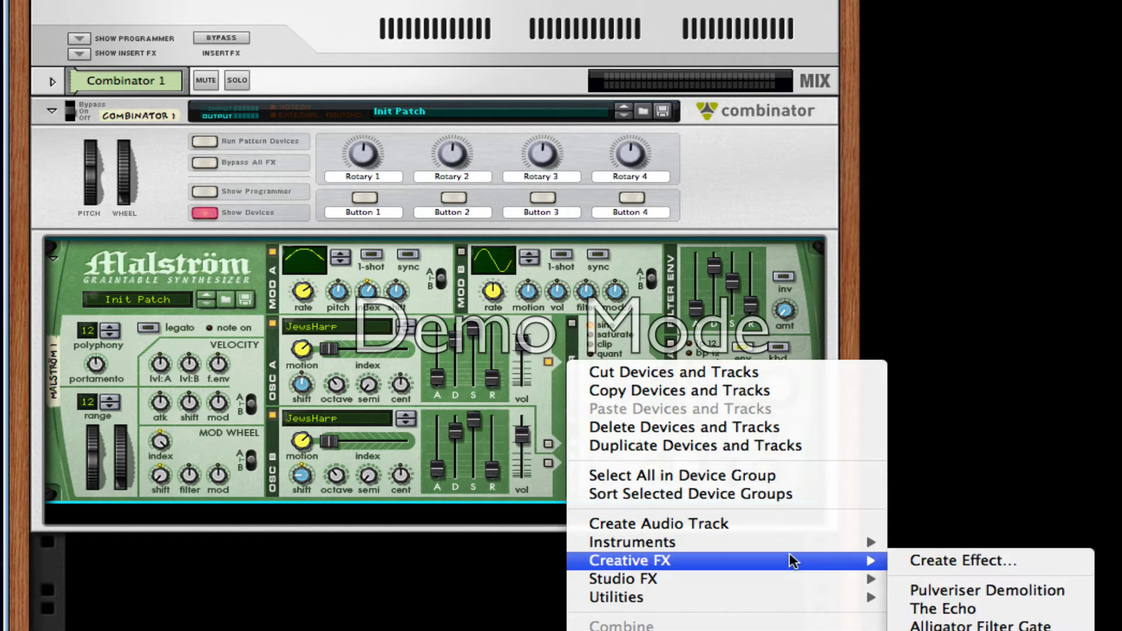
Insert an RV7000 Advanced Reverb with dry/wet about 22 and shorter decay
mouse_move(799, 580)
click(1025, 534)
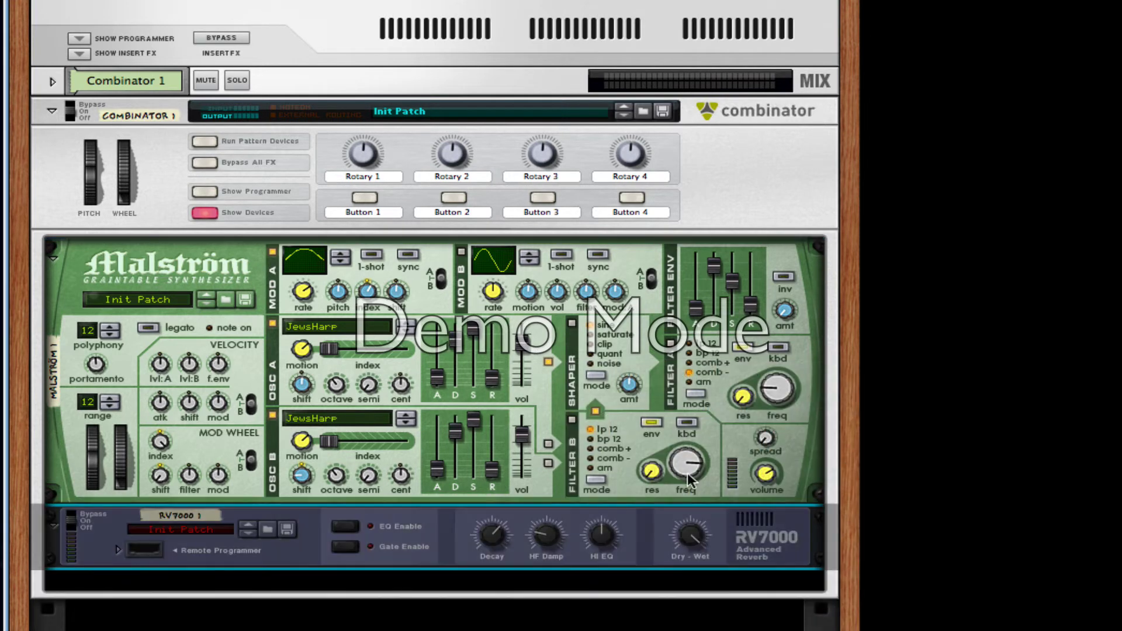
drag(684, 566, 679, 579)
drag(495, 549, 495, 571)
Add a Line 6 Bass Amp below the reverb
right_click(770, 525)
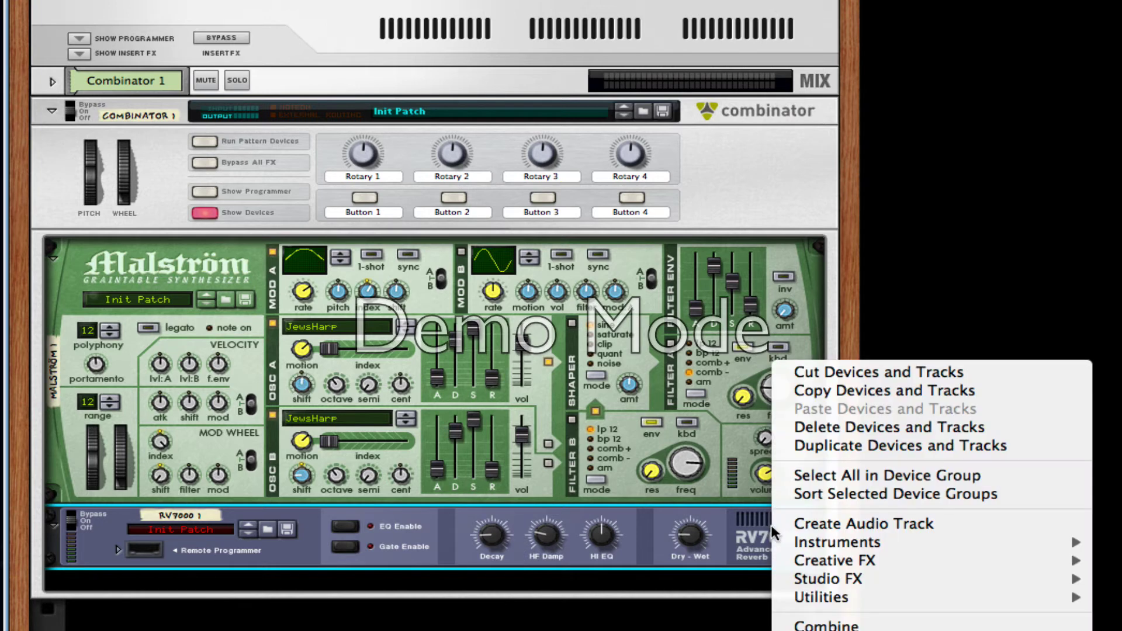
mouse_move(989, 581)
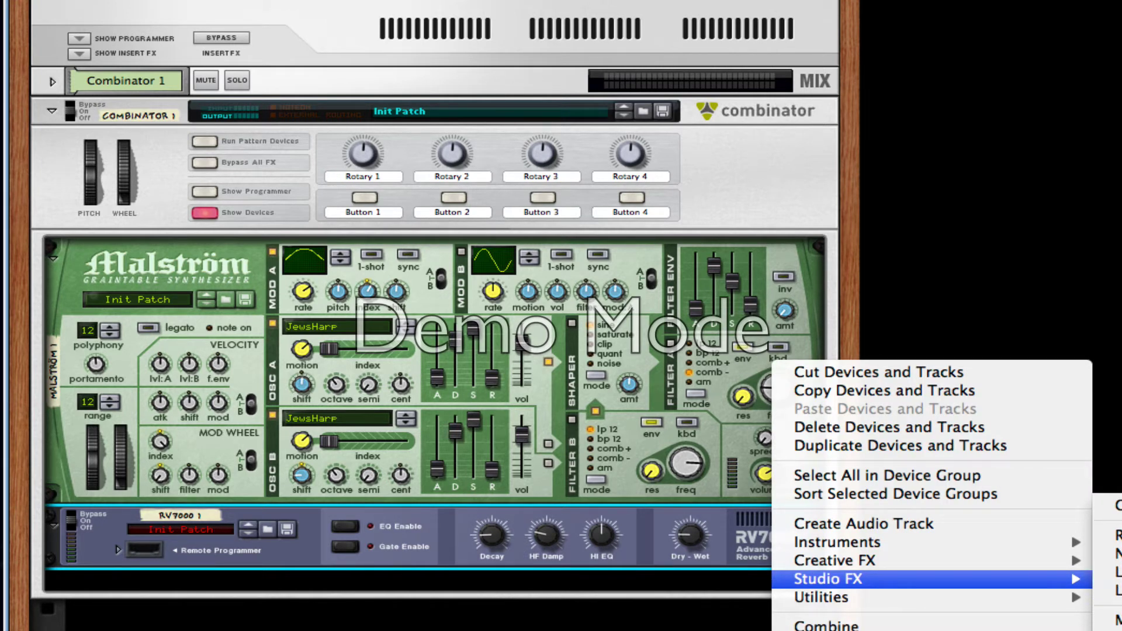
click(1111, 572)
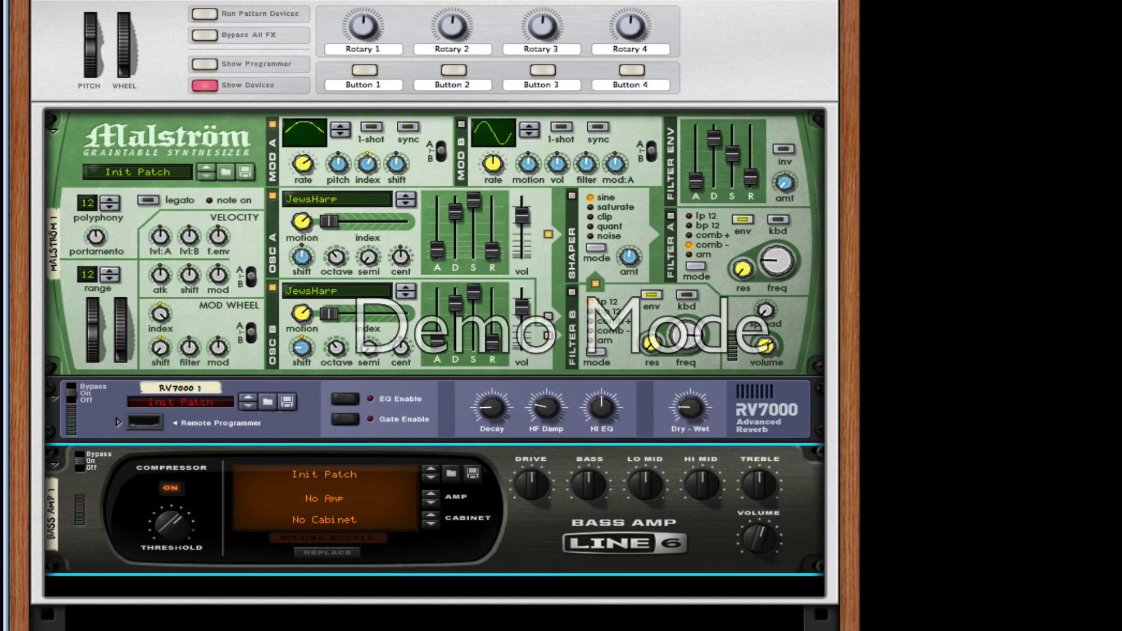
scroll(432, 316, down, 3)
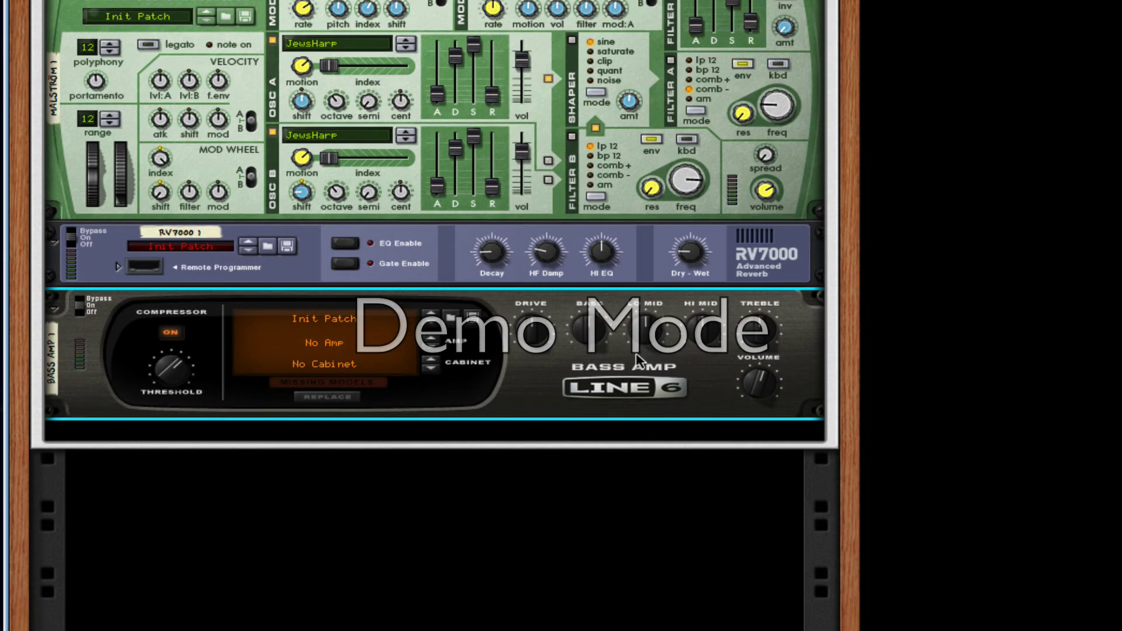
Add a Scream 4 Distortion below the Bass Amp
right_click(637, 462)
mouse_move(830, 427)
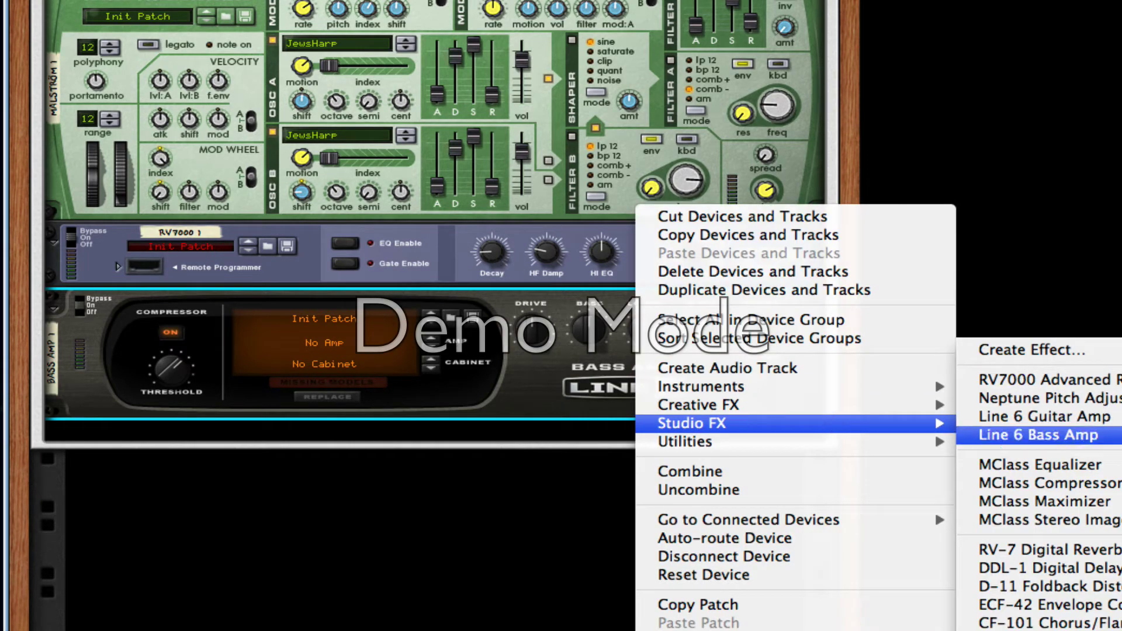
mouse_move(893, 405)
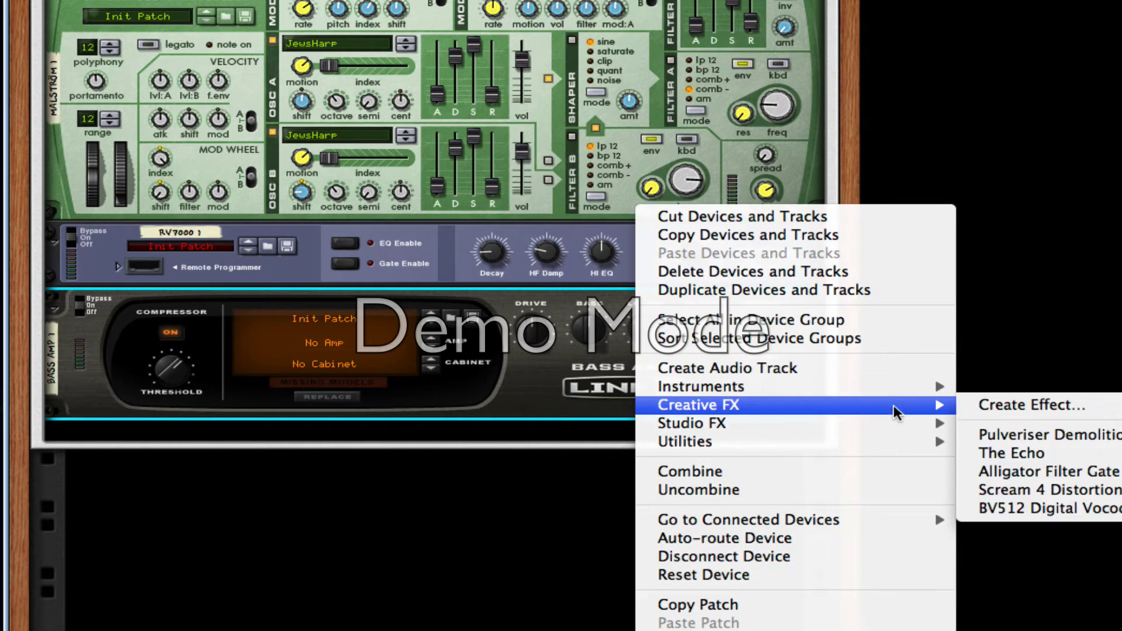
click(1077, 490)
Change the Scream 4 damage type, set damage control to 44 and P2 to 86
drag(200, 477, 223, 424)
drag(162, 478, 160, 491)
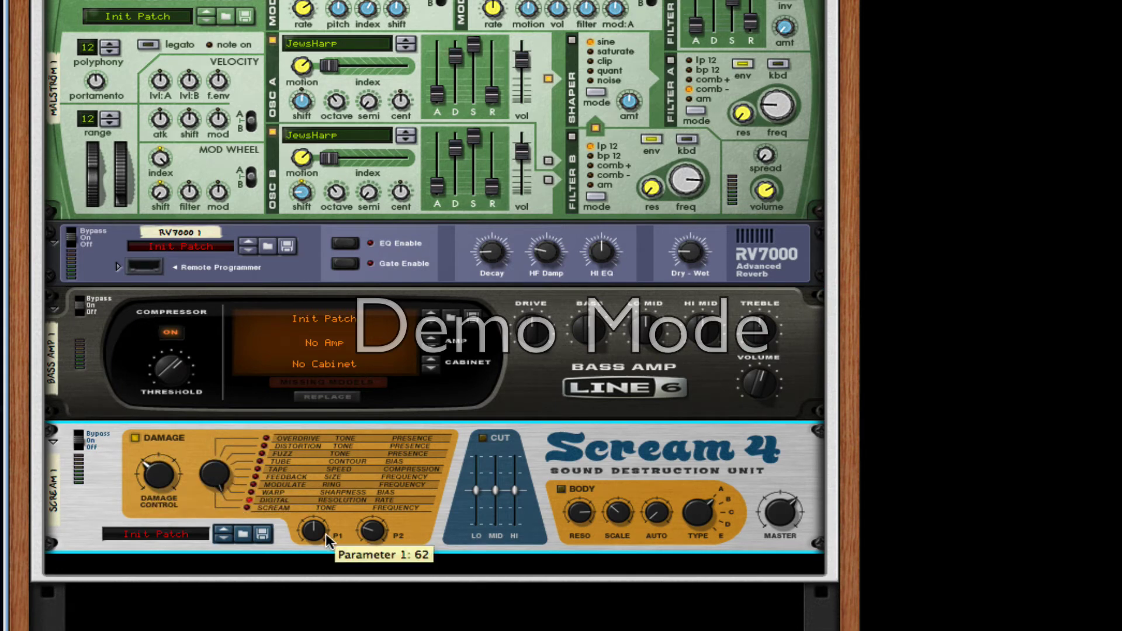
drag(389, 504, 390, 501)
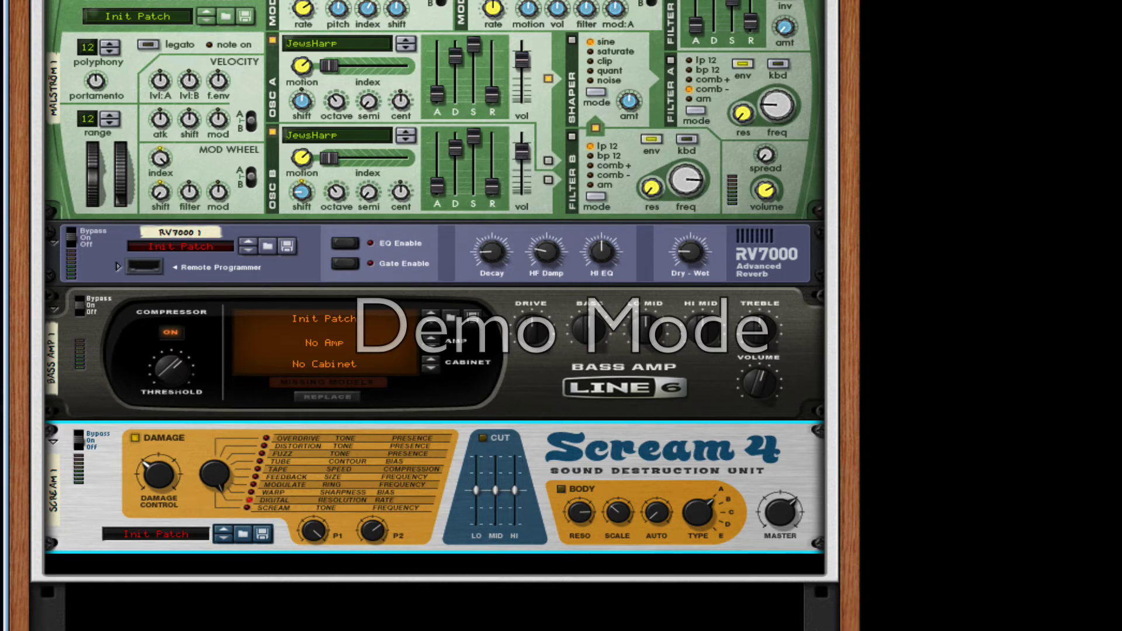
scroll(611, 514, down, 3)
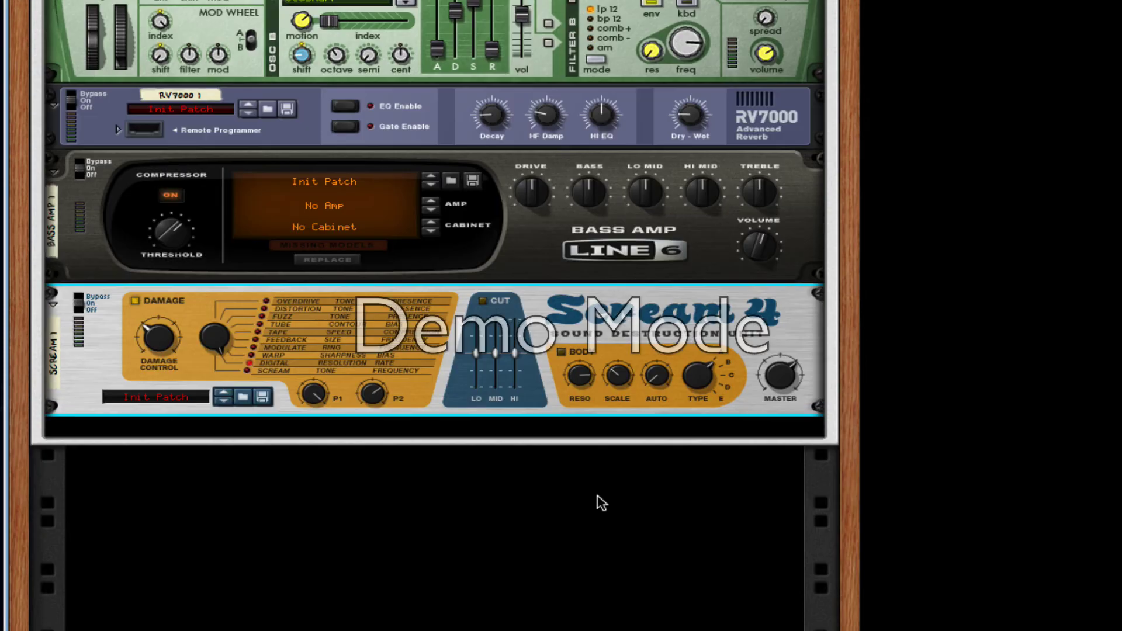
Add a Spider CV Merger & Splitter below the Scream 4 and flip the rack to its back
right_click(536, 386)
mouse_move(795, 440)
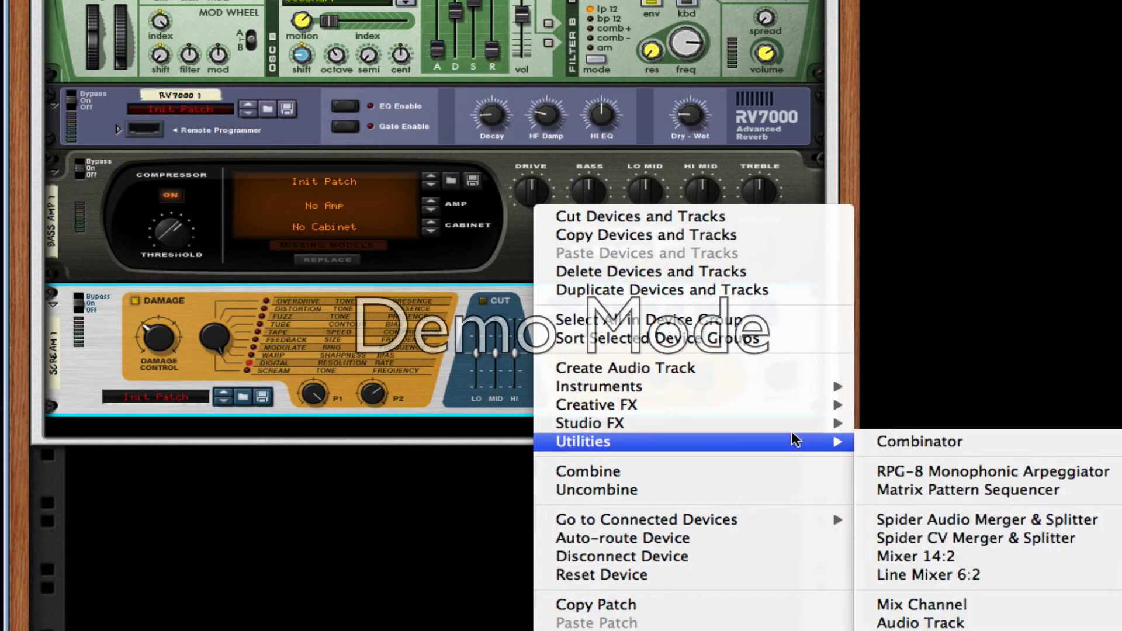
click(994, 543)
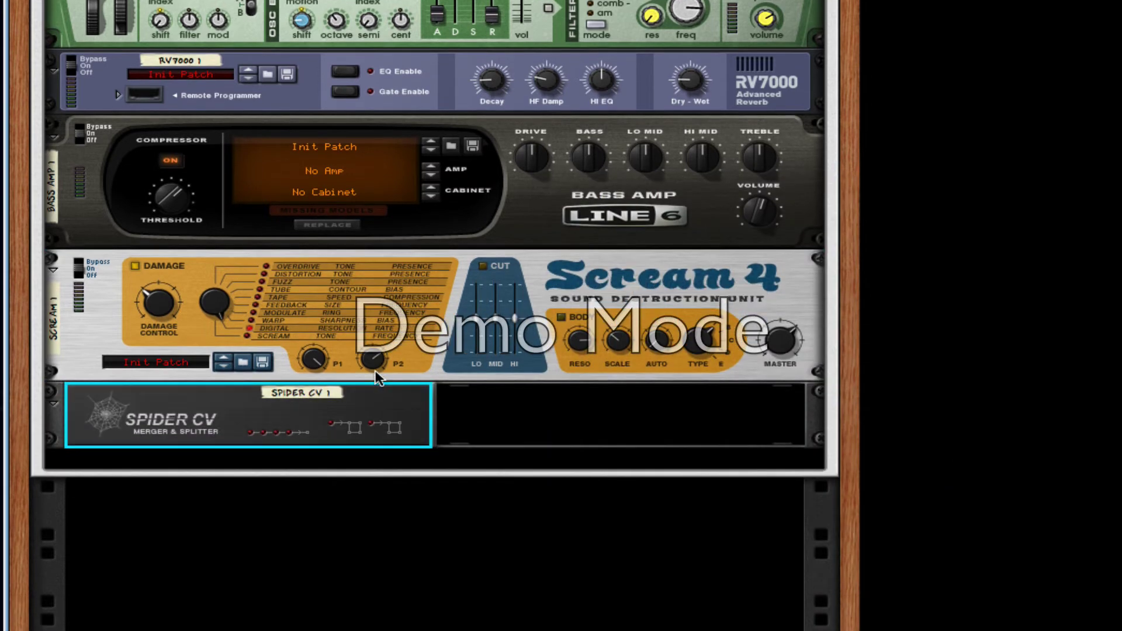
key(Tab)
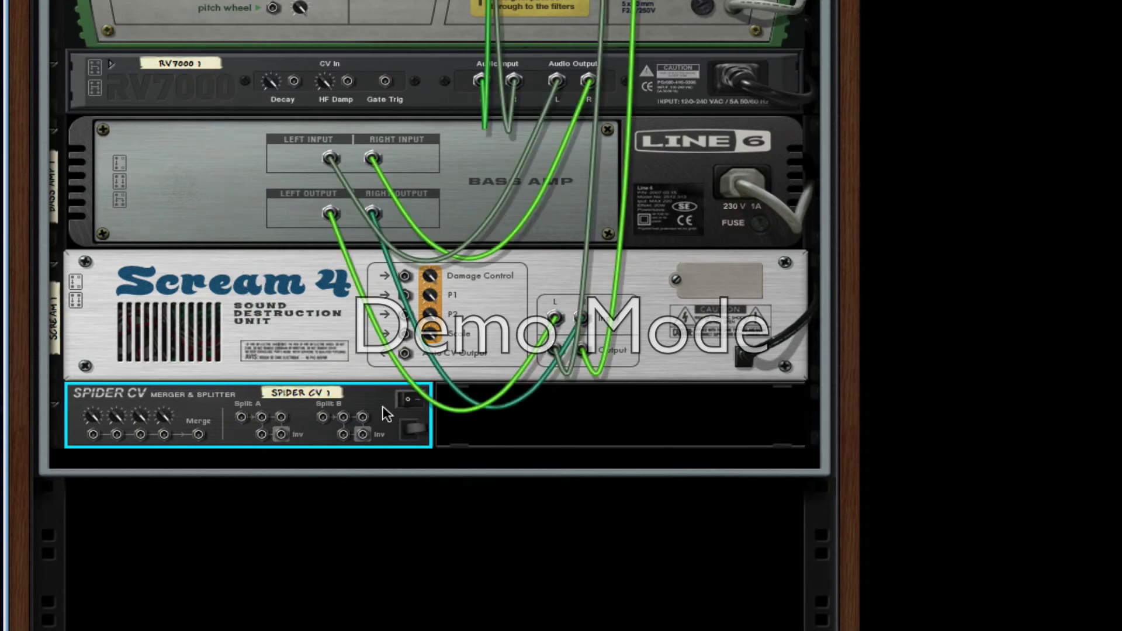
Add an Alligator Filter Gate to the rack
right_click(380, 388)
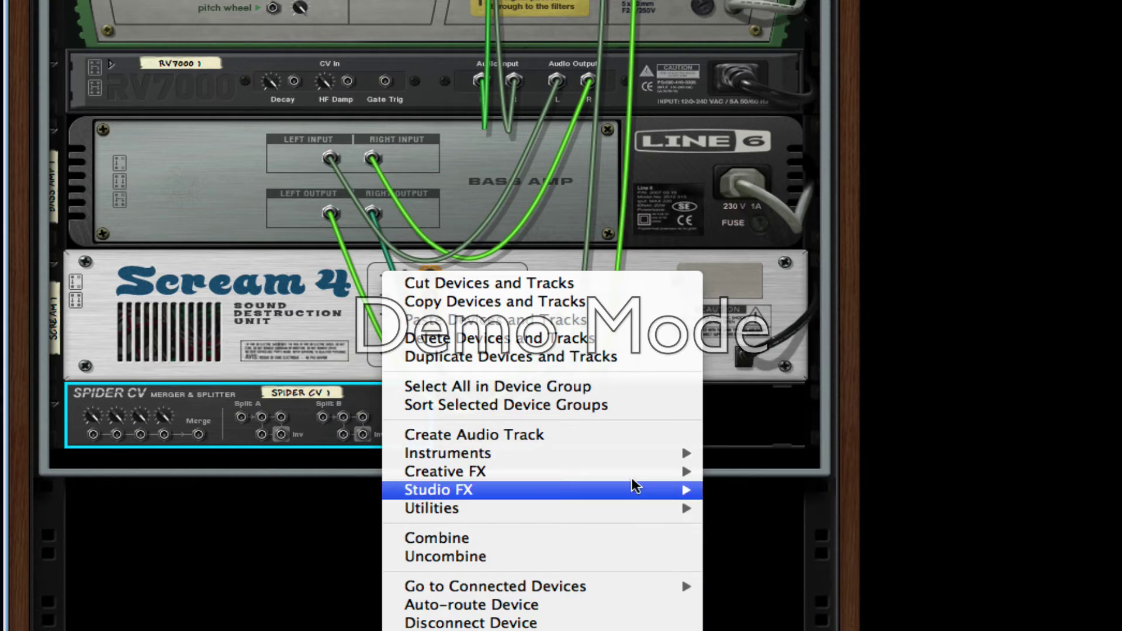
mouse_move(629, 478)
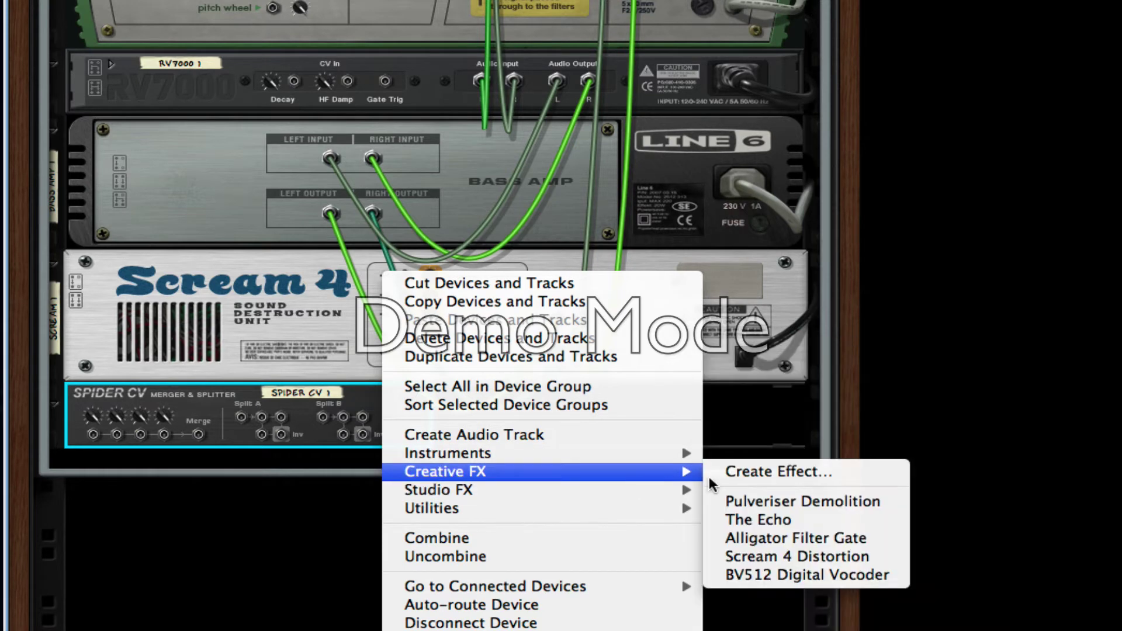
click(795, 538)
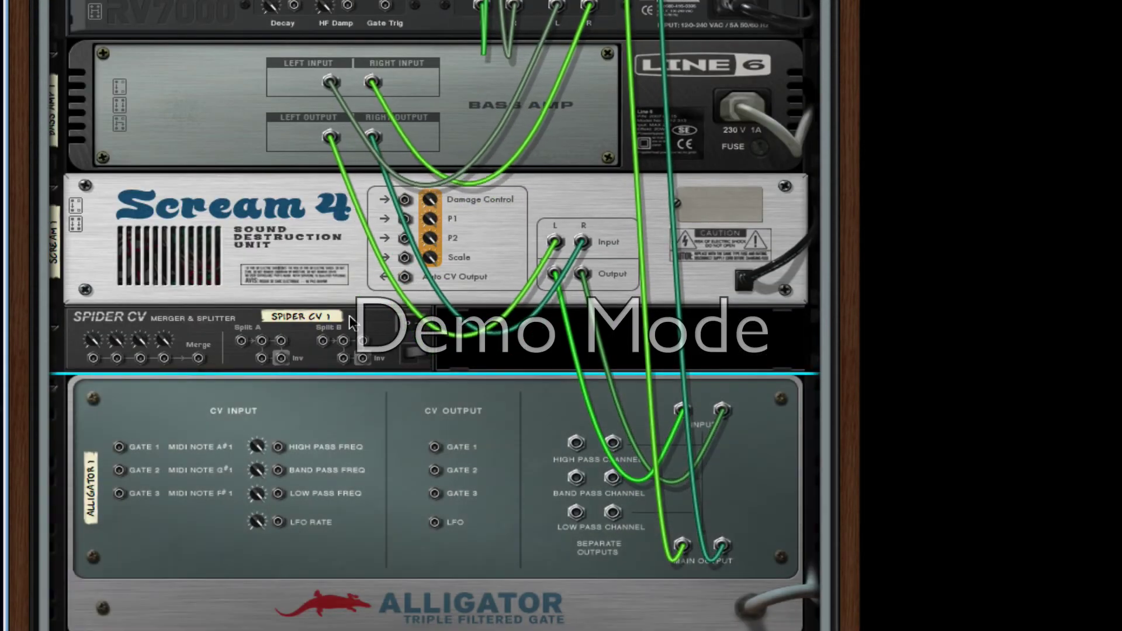
Feed Scream 4's Auto CV into Spider Split A, patch its outputs to Alligator Gates 1-3, and flip back
drag(242, 345, 406, 278)
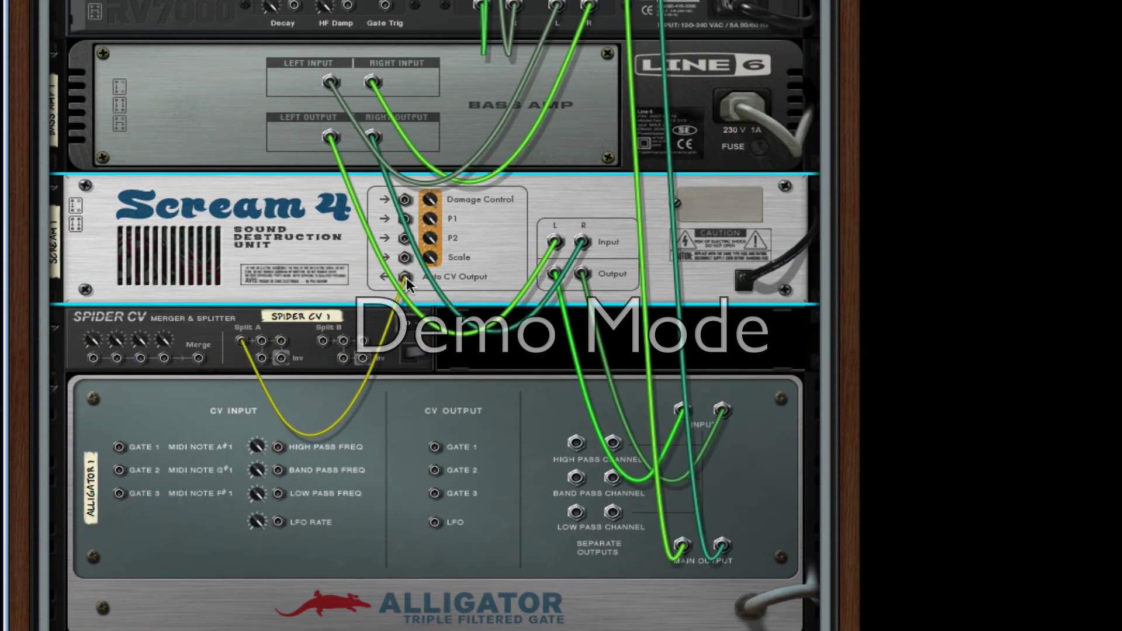
drag(257, 339, 120, 447)
drag(276, 341, 120, 470)
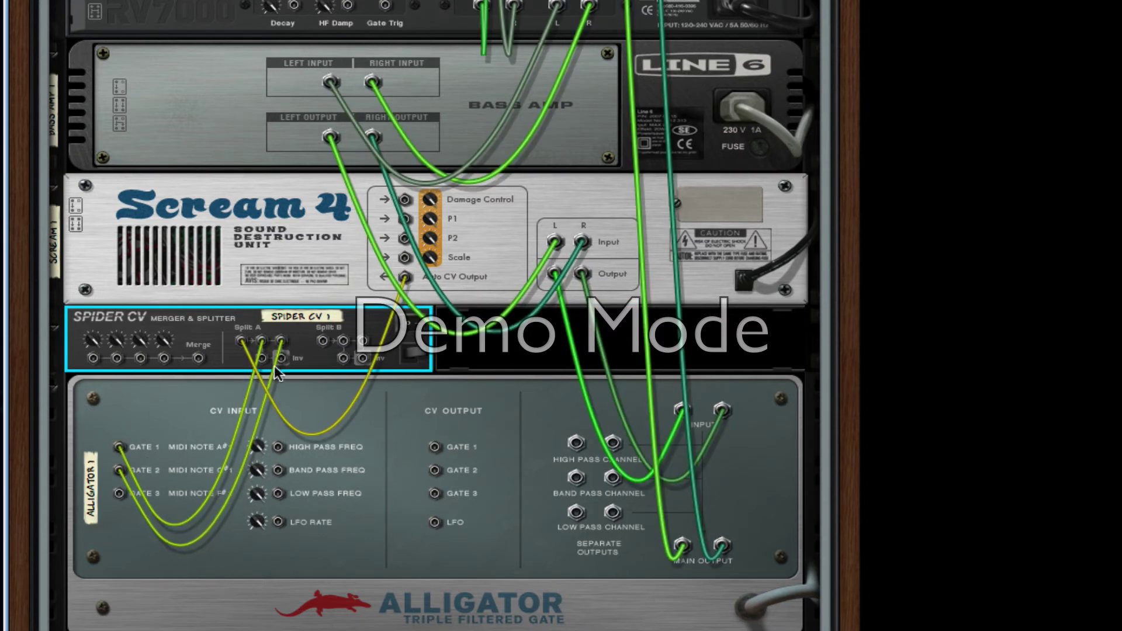
drag(263, 357, 116, 497)
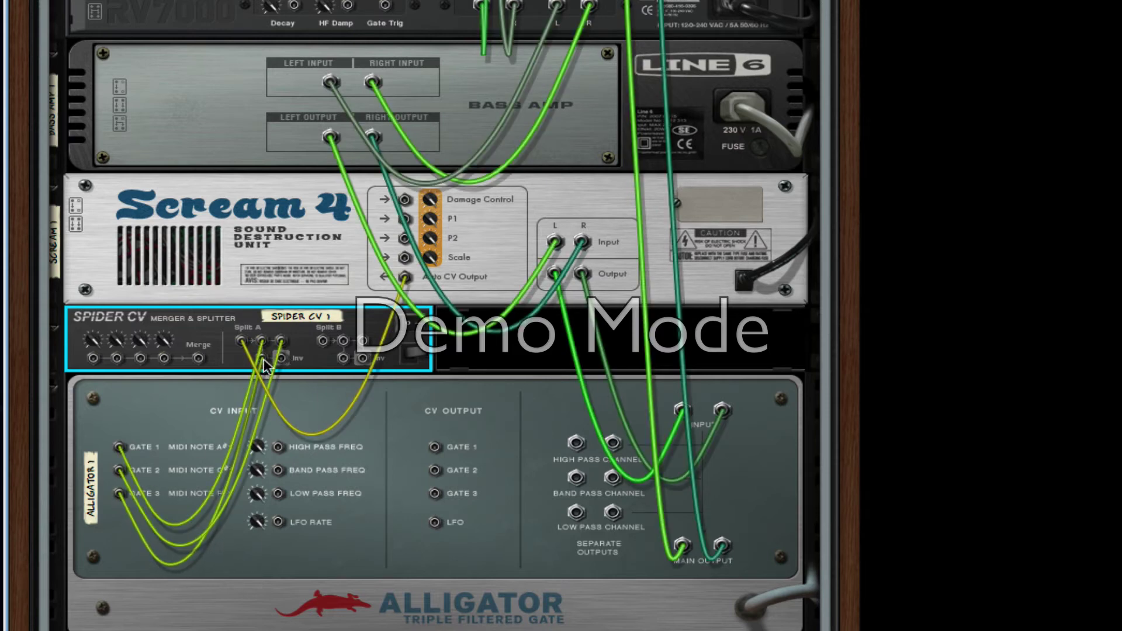
key(Tab)
Select the Alligator gate and set its pattern to 38
scroll(173, 414, down, 3)
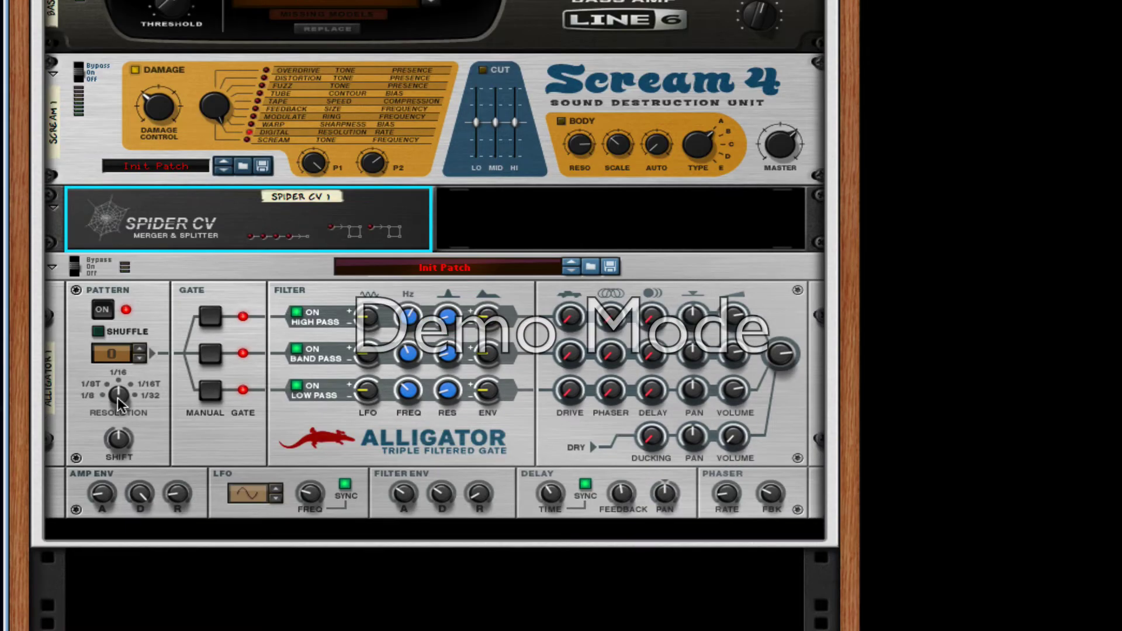
click(108, 350)
drag(109, 350, 141, 193)
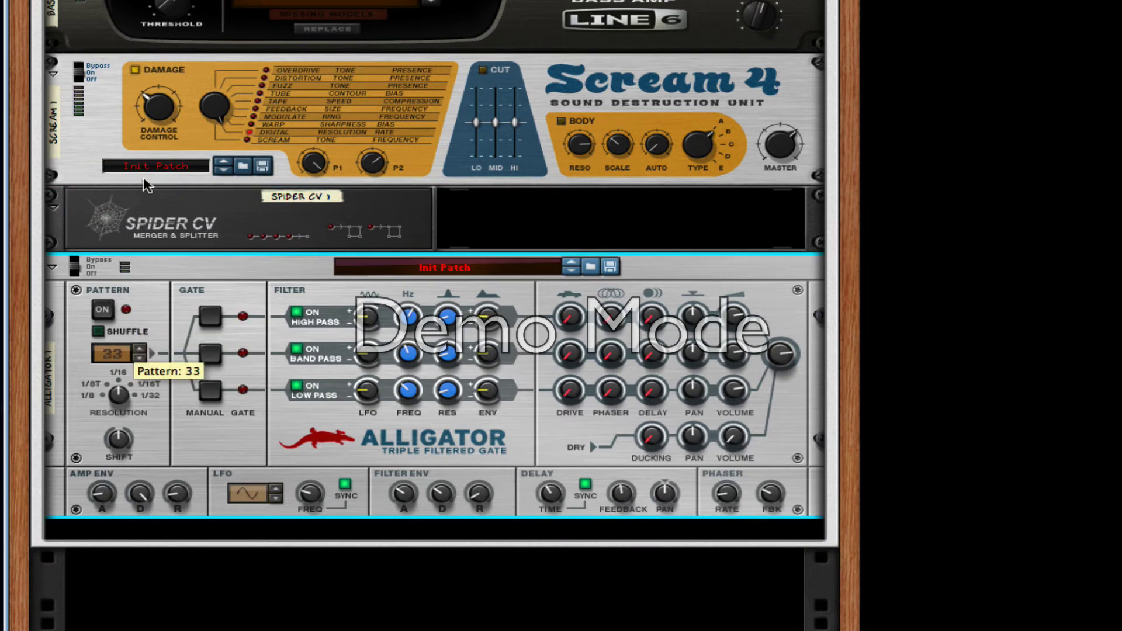
drag(155, 150, 157, 157)
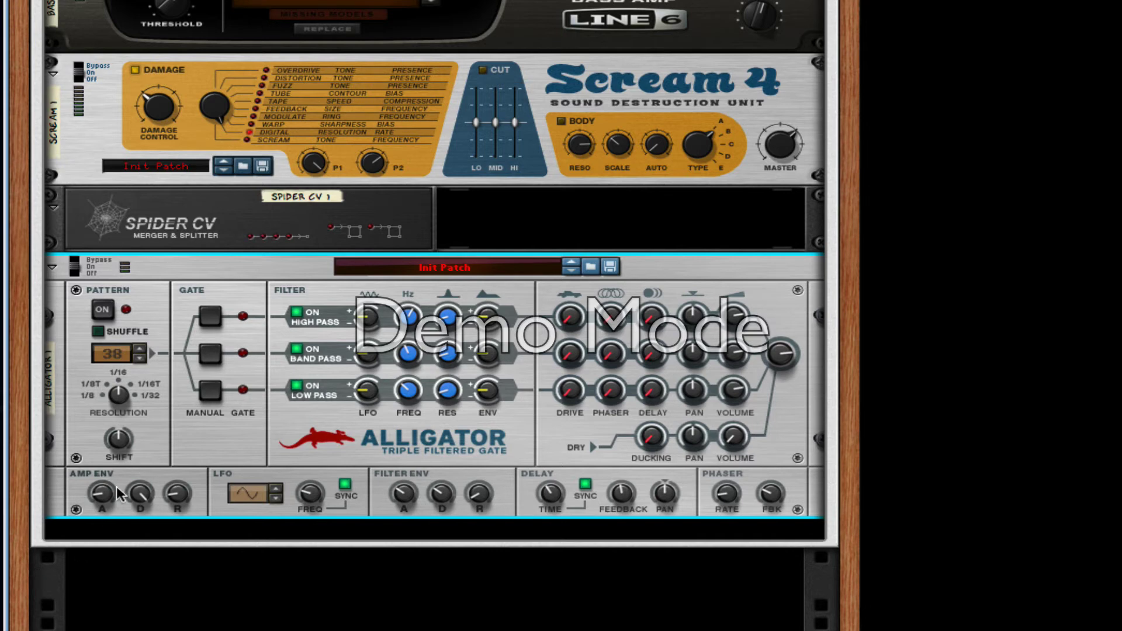
Change Alligator's LFO waveform and set LFO rate 1/16, filter decay ~68%, delay 1/8T, phaser feedback 100%
mouse_move(111, 494)
mouse_move(180, 488)
drag(251, 494, 269, 455)
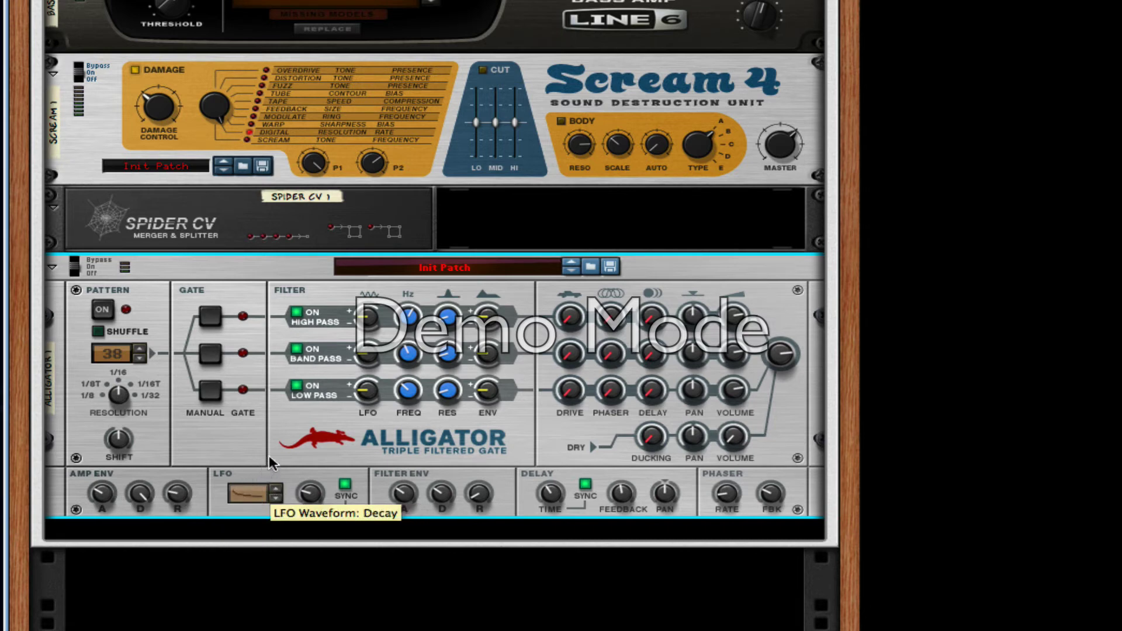
drag(313, 494, 317, 453)
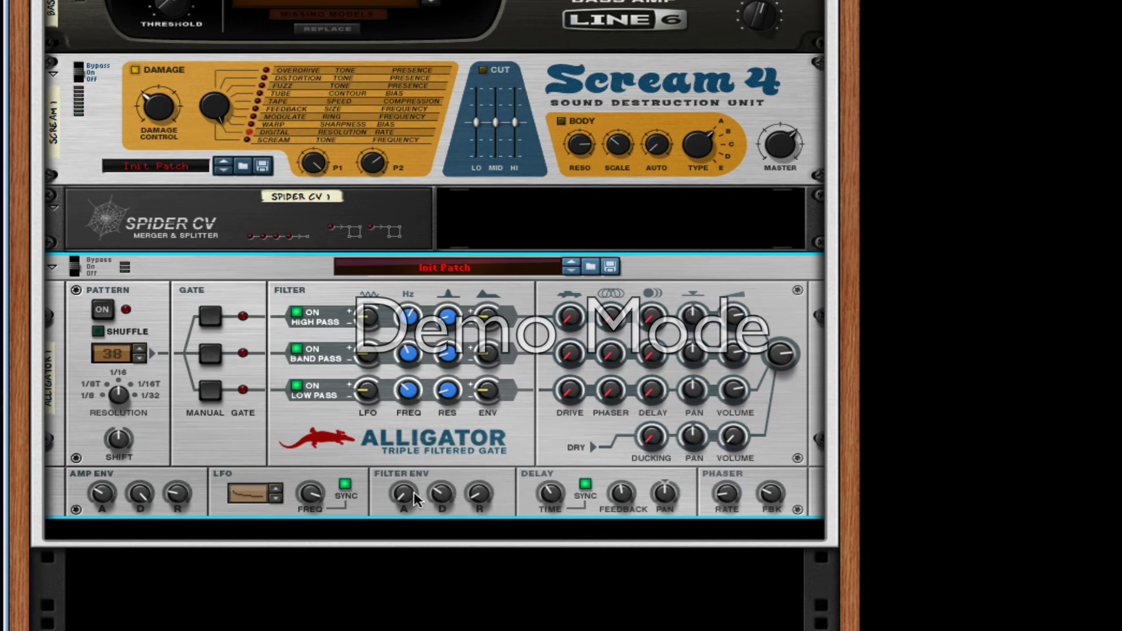
mouse_move(451, 497)
drag(446, 482, 452, 471)
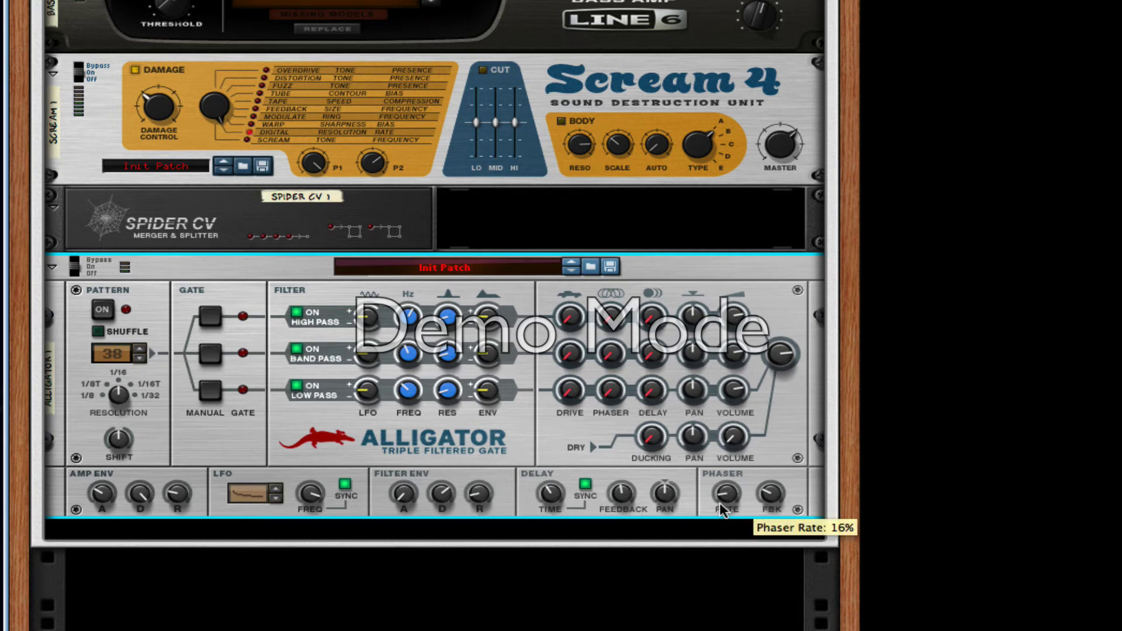
drag(549, 496, 550, 510)
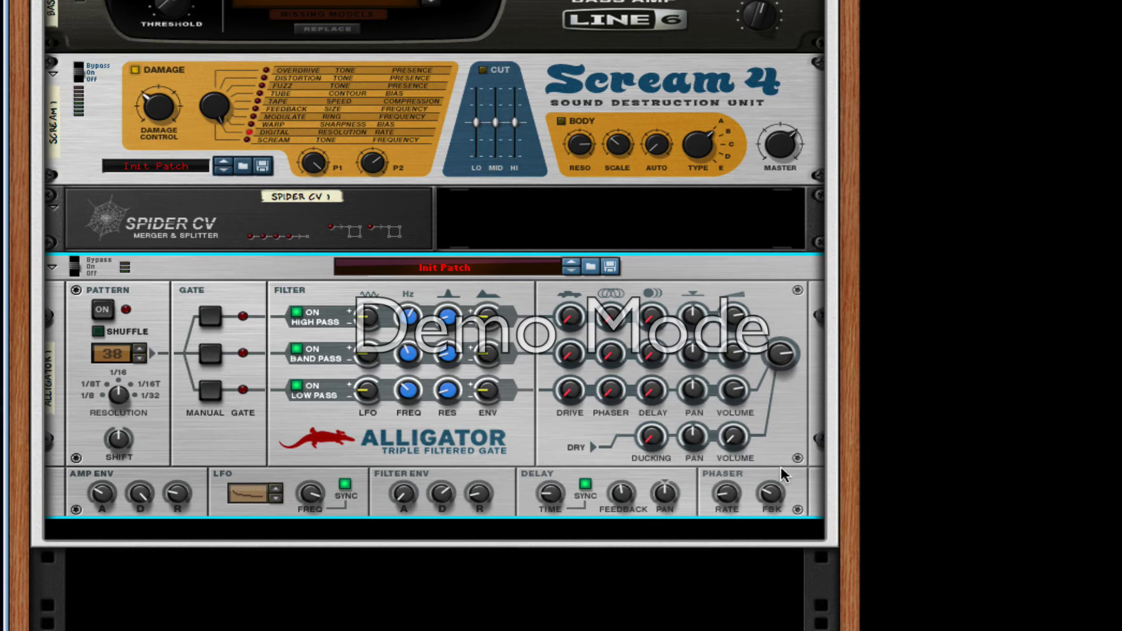
drag(773, 498, 776, 491)
Set filter LFO amounts (band pass 100%), band pass 1.49 kHz, resonances 24/20/20%, negative band pass envelope
drag(375, 321, 374, 304)
drag(370, 355, 368, 319)
mouse_move(423, 357)
mouse_down()
mouse_move(416, 383)
mouse_move(413, 364)
mouse_up()
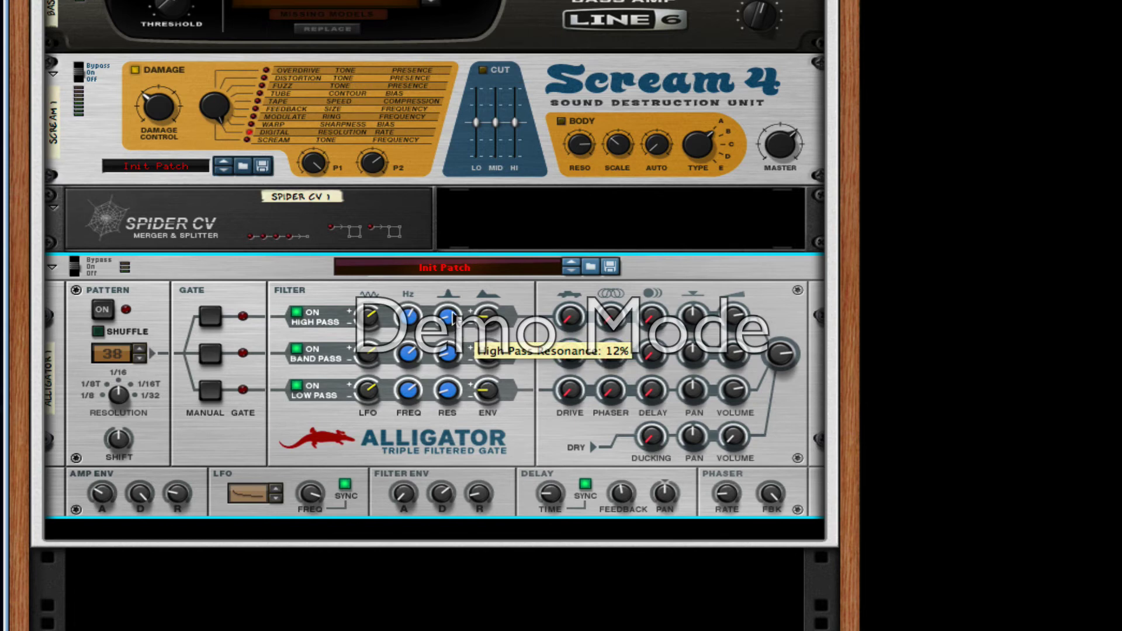
drag(453, 317, 457, 309)
drag(448, 354, 449, 348)
drag(449, 403, 450, 395)
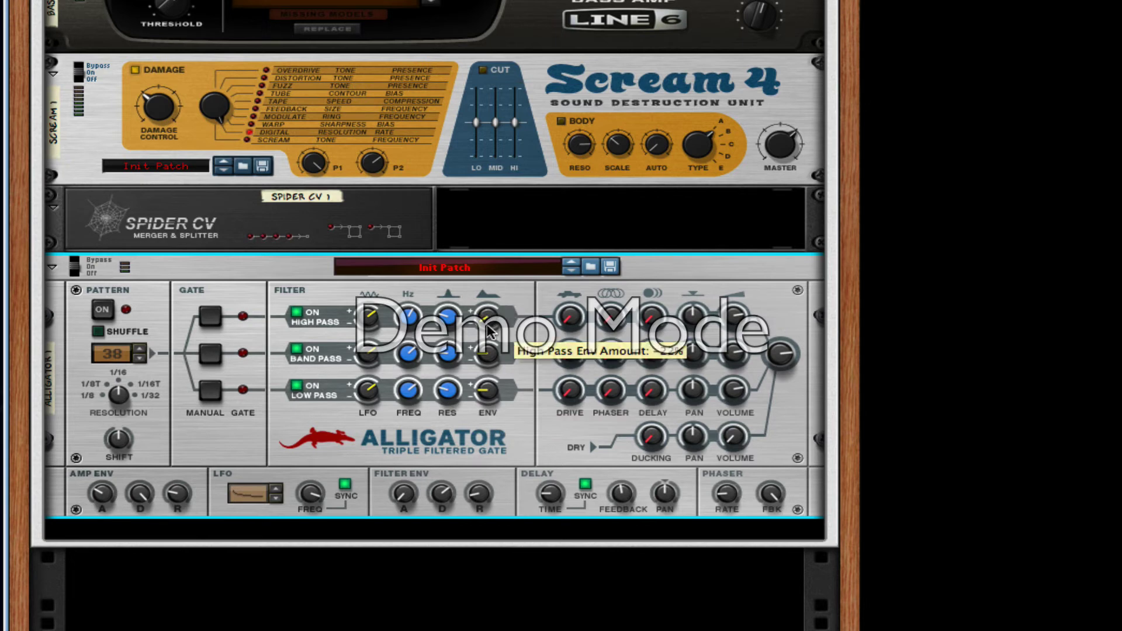
drag(488, 352, 501, 390)
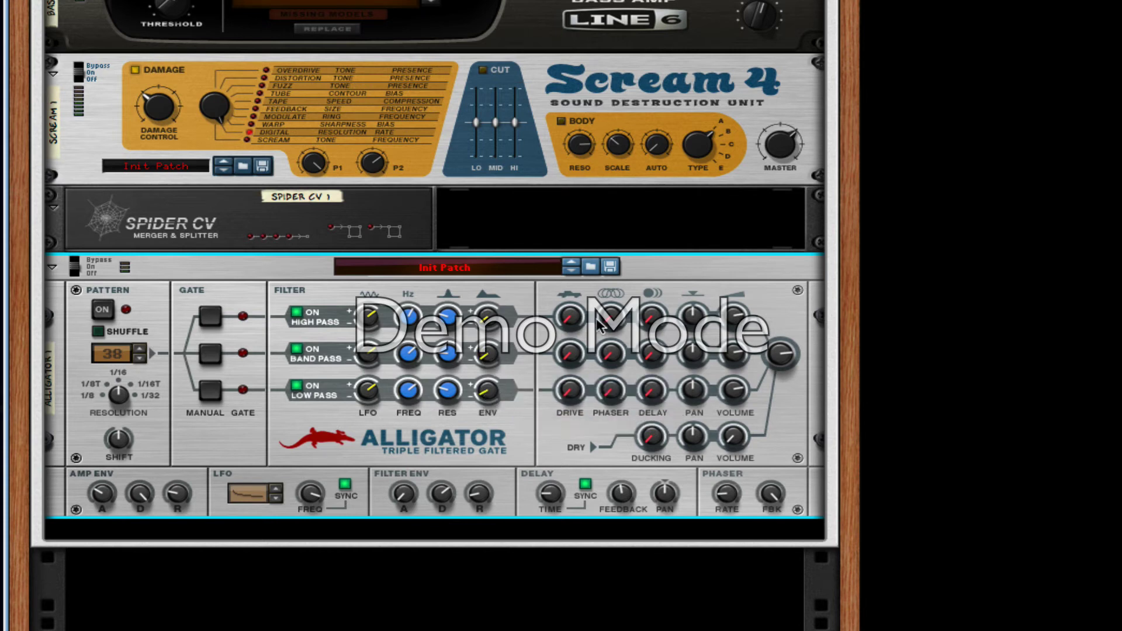
Add high-pass drive, low-pass phaser and delay sends, ducking 100%, dry volume 73%, master 28%
drag(576, 322, 570, 350)
drag(611, 402, 616, 386)
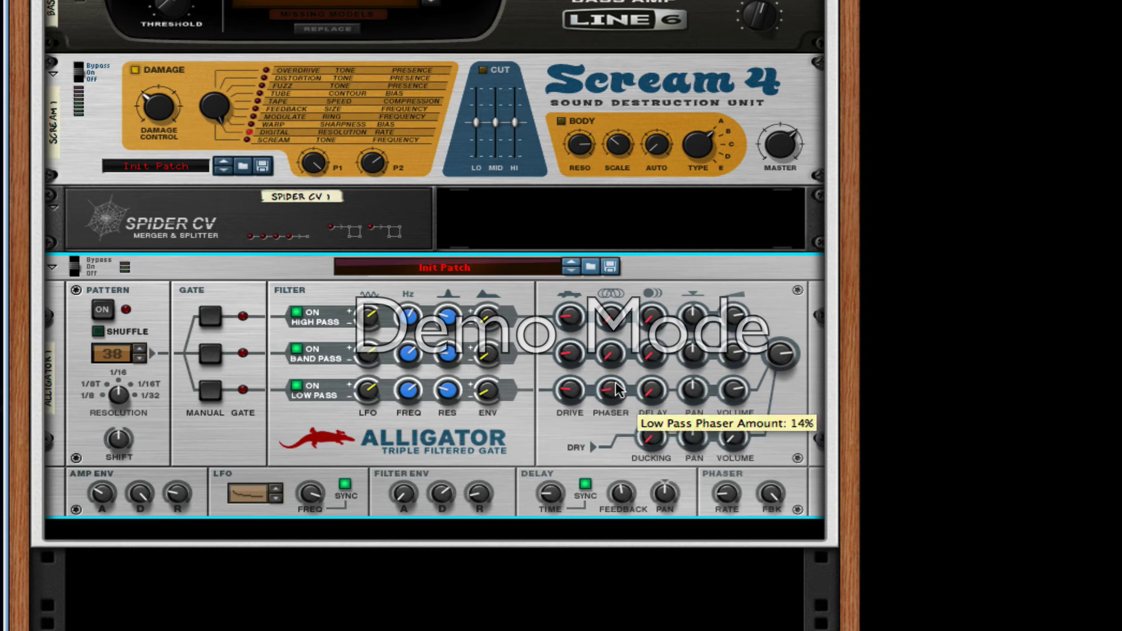
drag(656, 389, 655, 384)
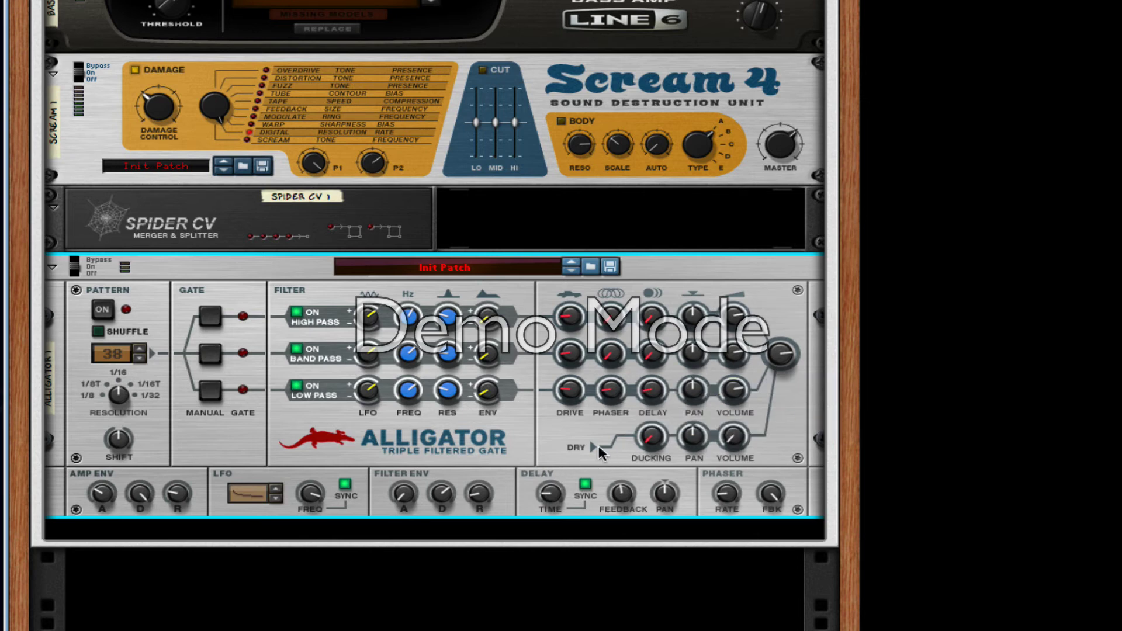
drag(655, 442, 682, 250)
mouse_move(732, 441)
drag(732, 441, 740, 392)
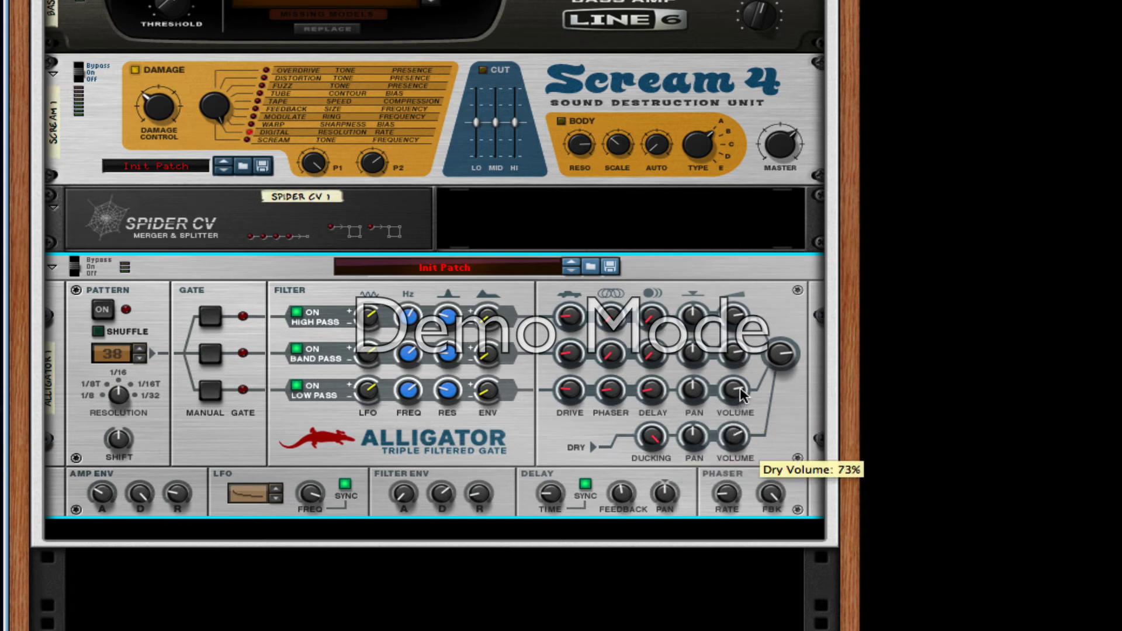
drag(789, 359, 784, 383)
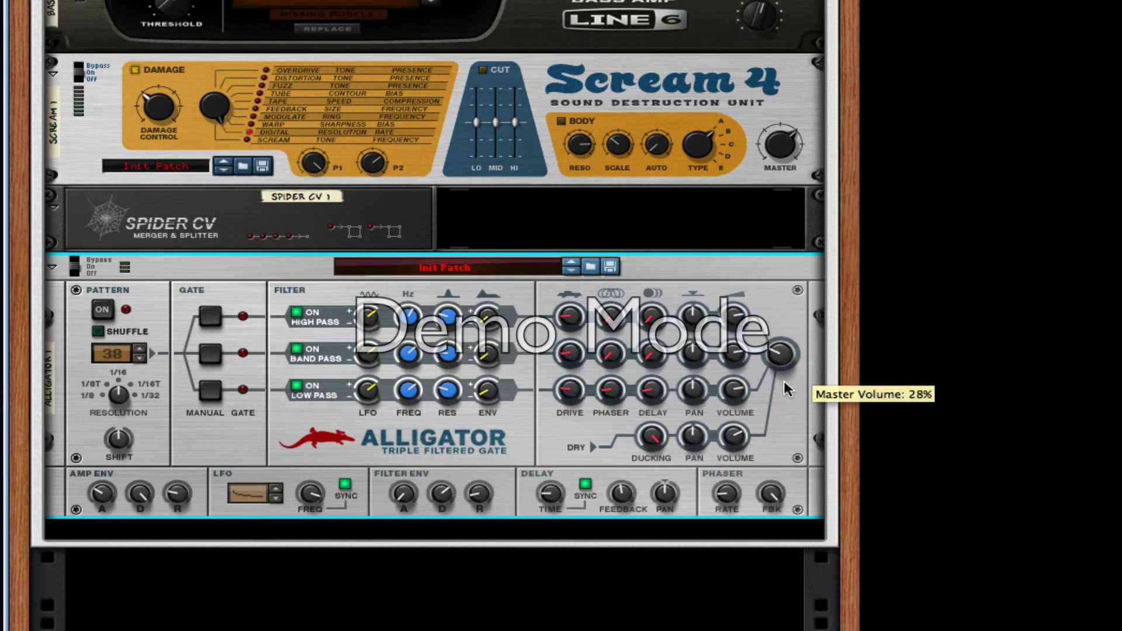
Insert an MClass Equalizer from Studio FX below the Alligator
scroll(660, 308, down, 1)
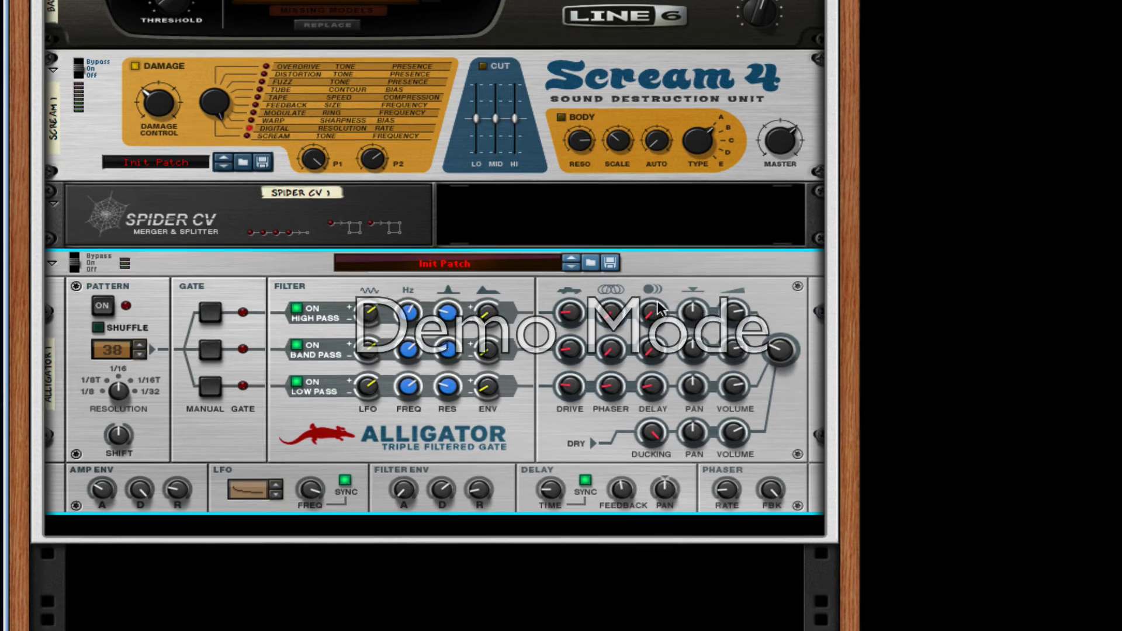
scroll(659, 308, down, 5)
right_click(538, 205)
mouse_move(834, 422)
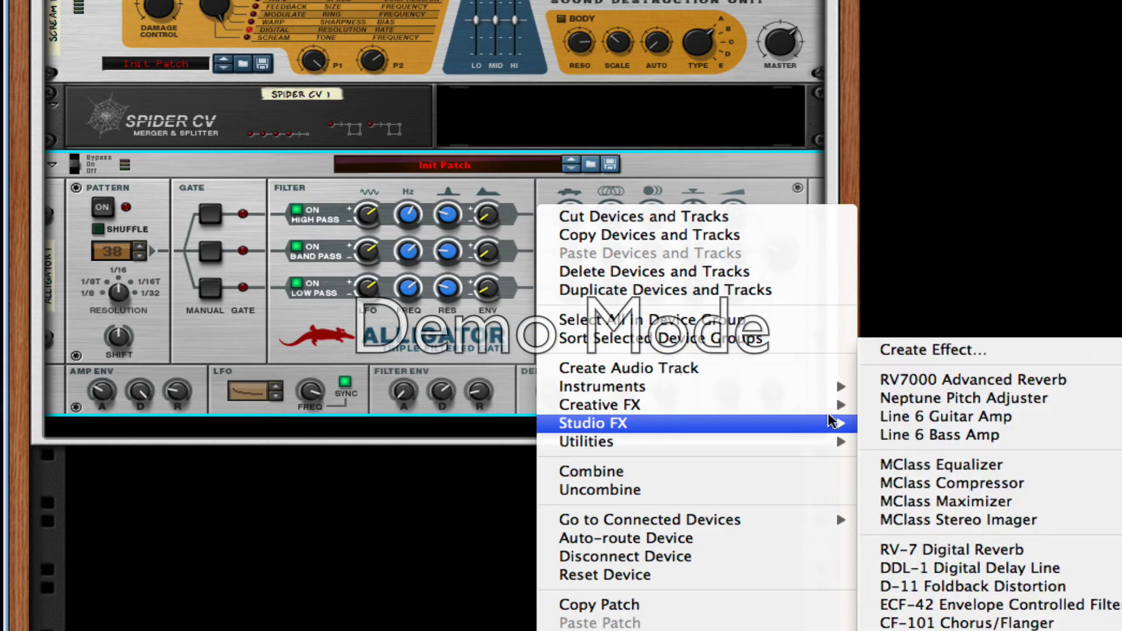
click(1050, 482)
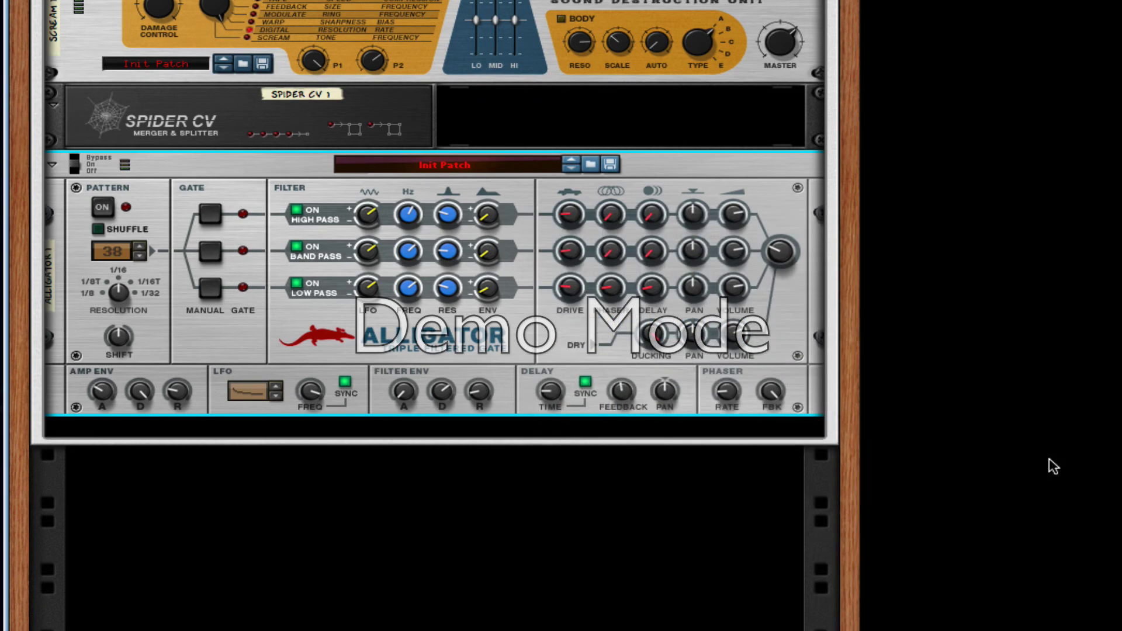
right_click(593, 358)
mouse_move(894, 424)
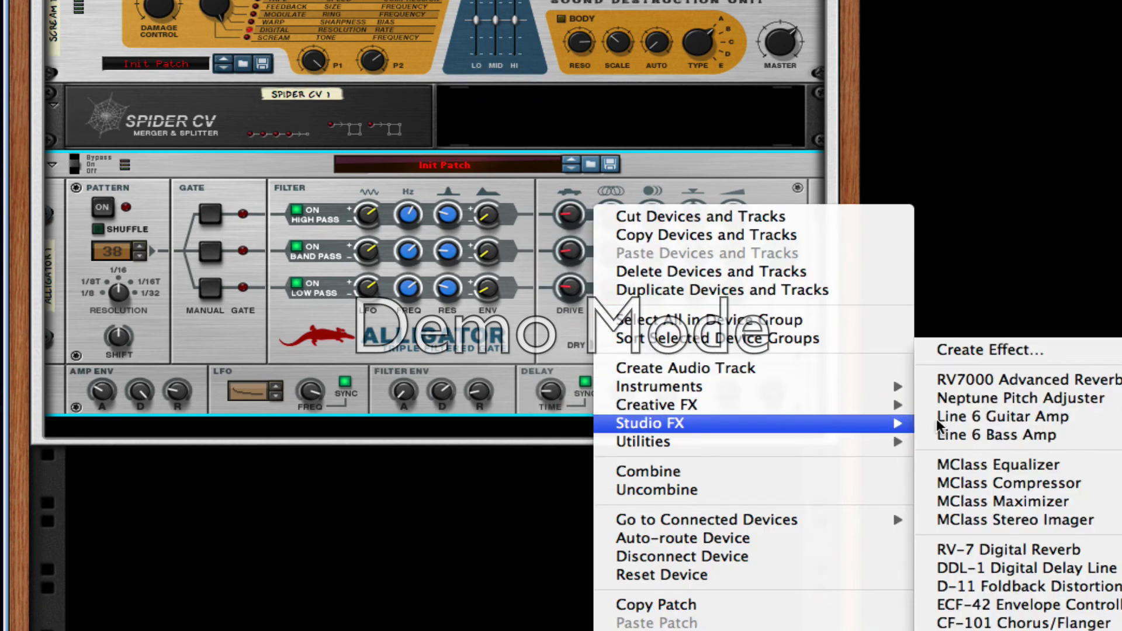
click(1047, 468)
Add an MClass Maximizer below the equalizer, then a Line 6 Bass Amp
right_click(590, 456)
mouse_move(879, 494)
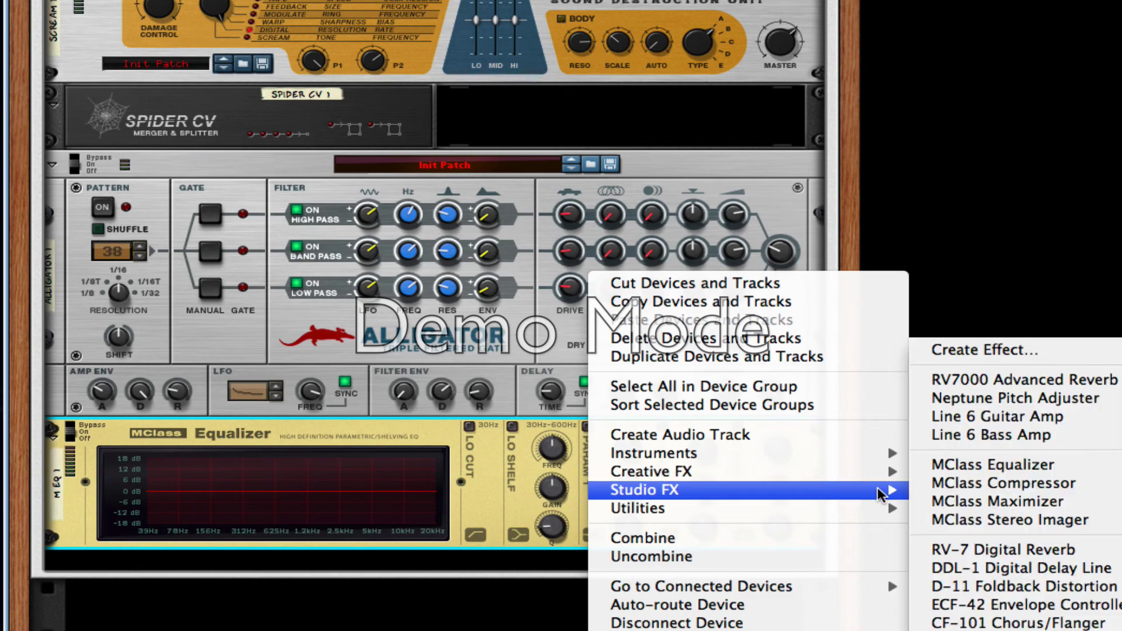
click(1009, 501)
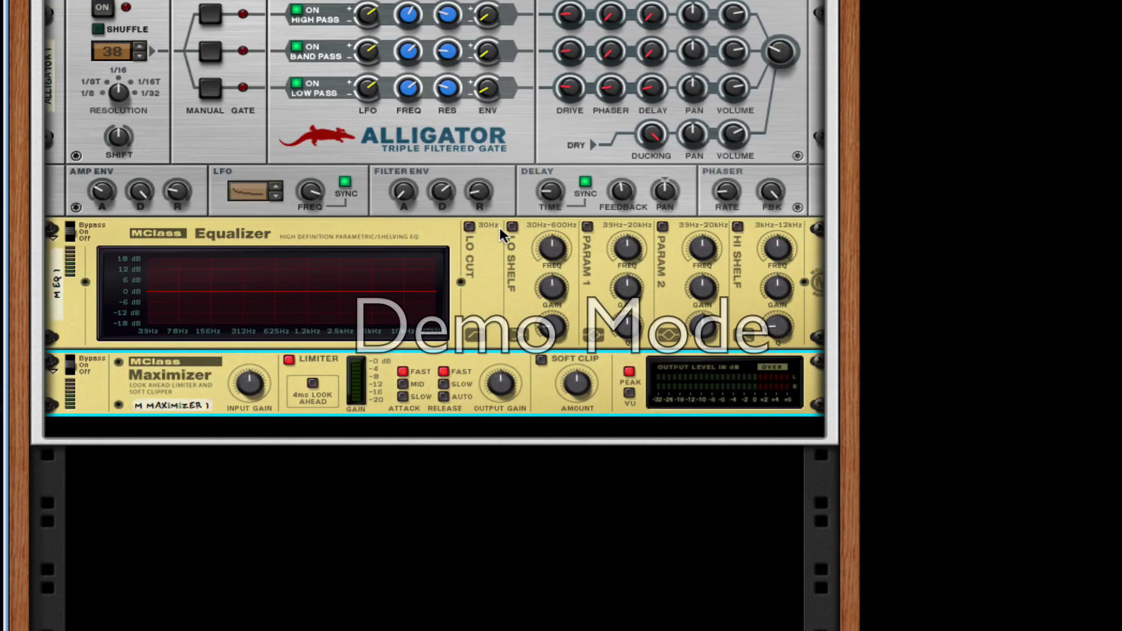
right_click(546, 389)
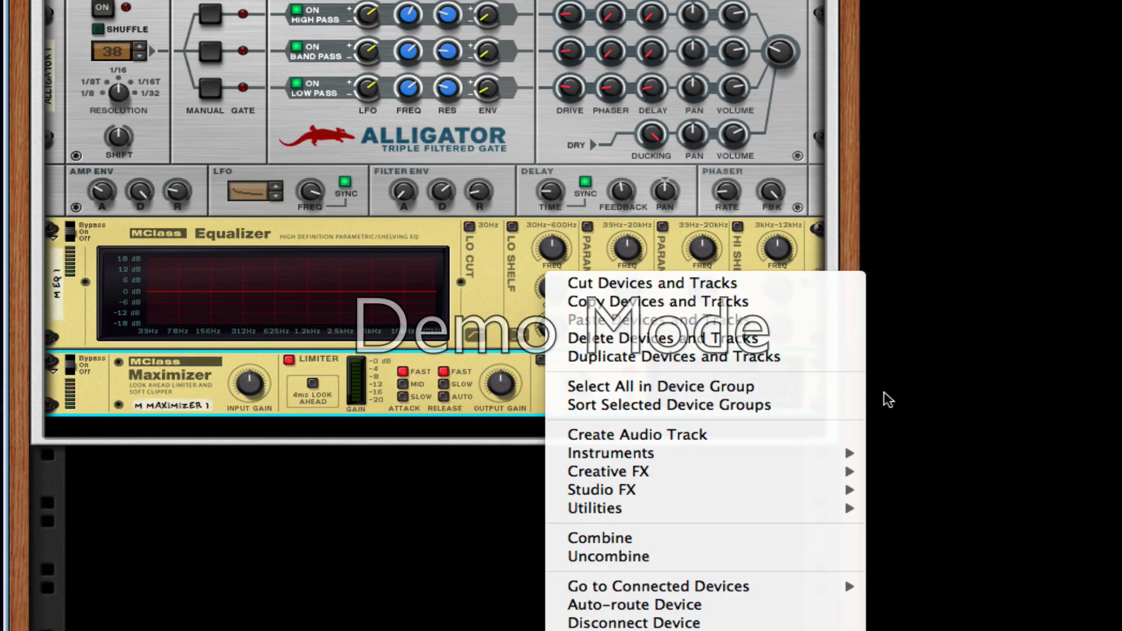
mouse_move(830, 495)
click(995, 435)
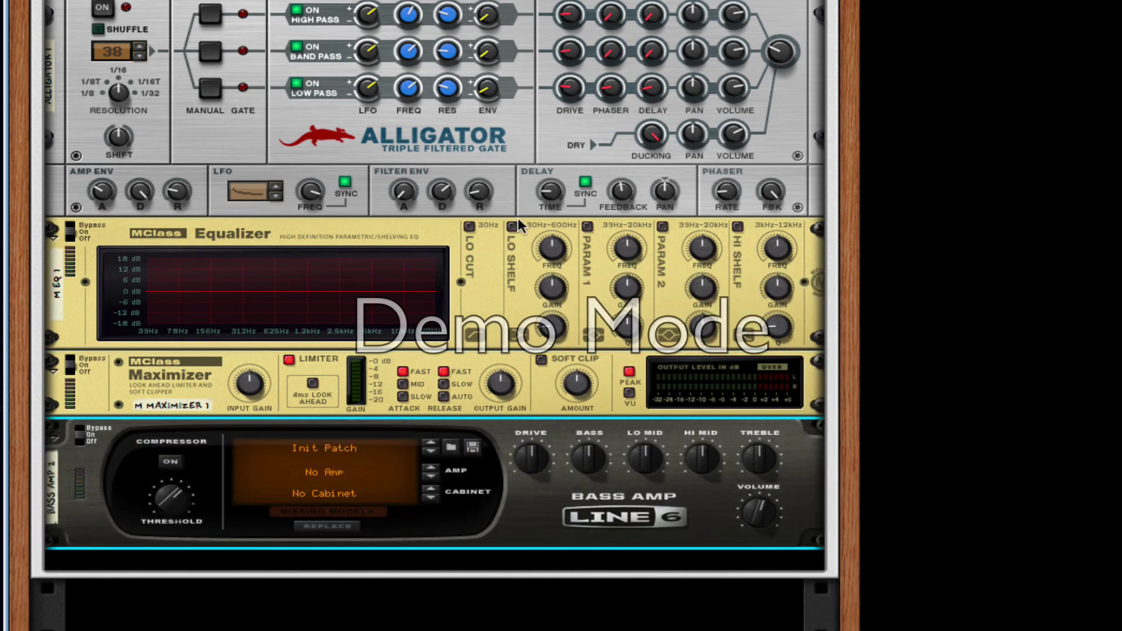
Enable the EQ low cut and first parametric band, setting it to 407.8 Hz with a narrower Q
click(469, 226)
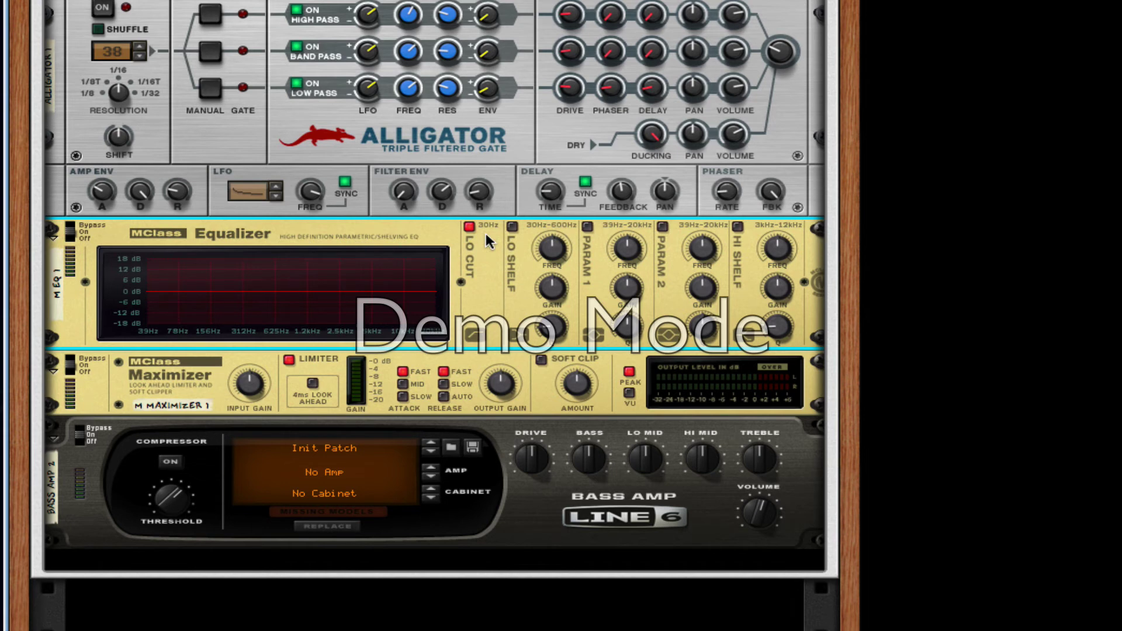
click(589, 227)
drag(626, 251, 626, 301)
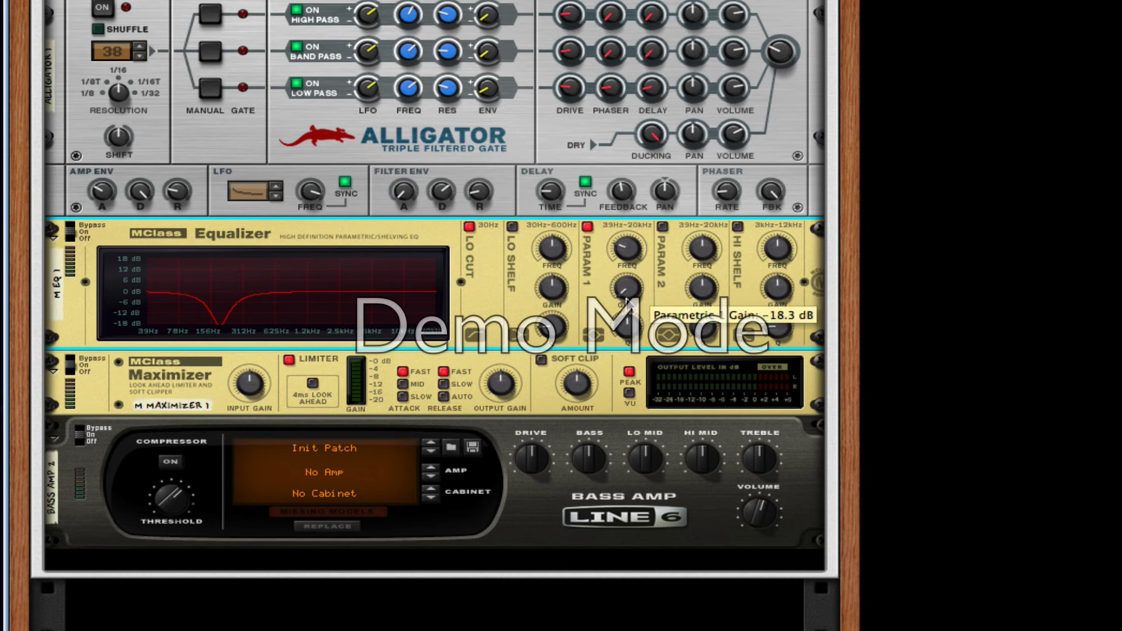
drag(627, 327, 627, 310)
Enable parametric band 2 as a cut near 2.5 kHz and a Hi Shelf at 3 kHz
click(663, 227)
drag(705, 249, 701, 235)
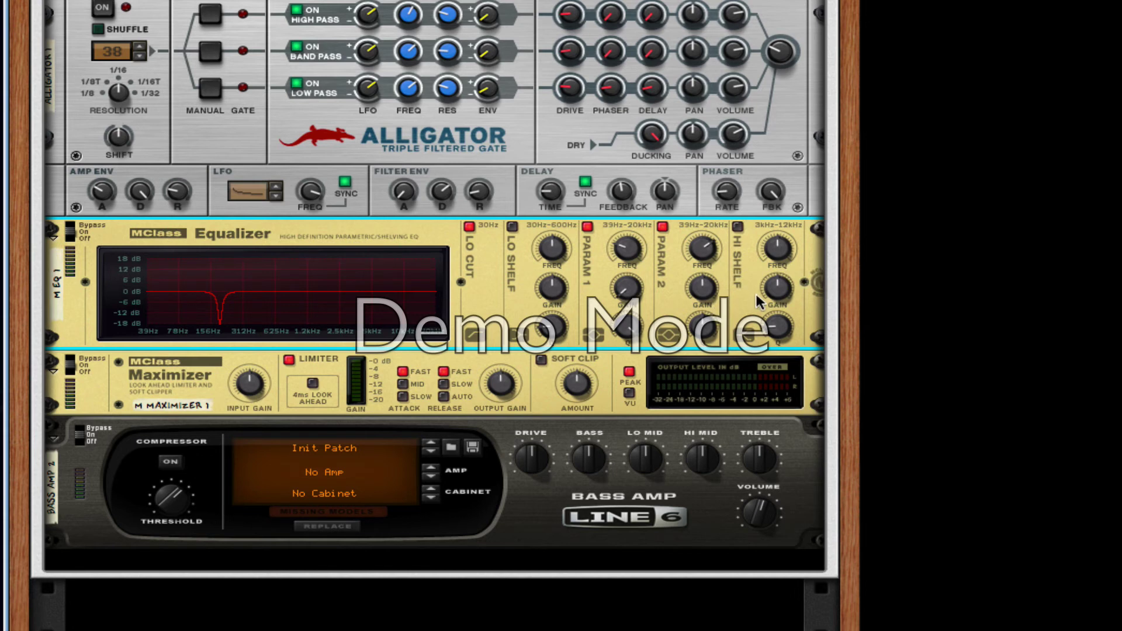
drag(713, 296, 717, 351)
click(739, 227)
drag(777, 249, 777, 257)
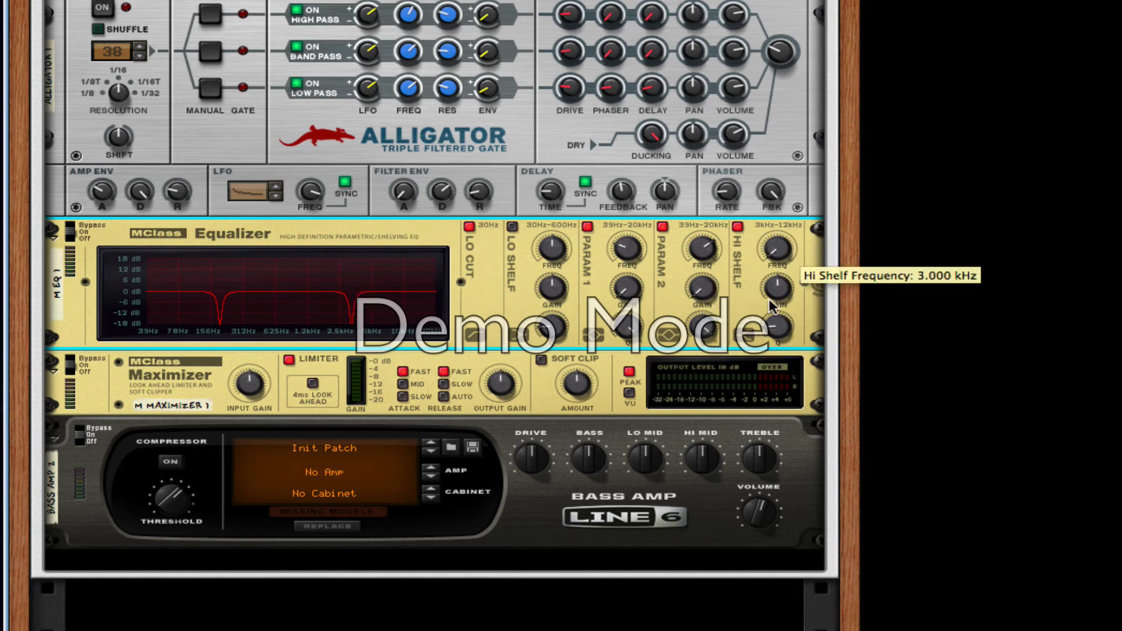
scroll(778, 290, up, 5)
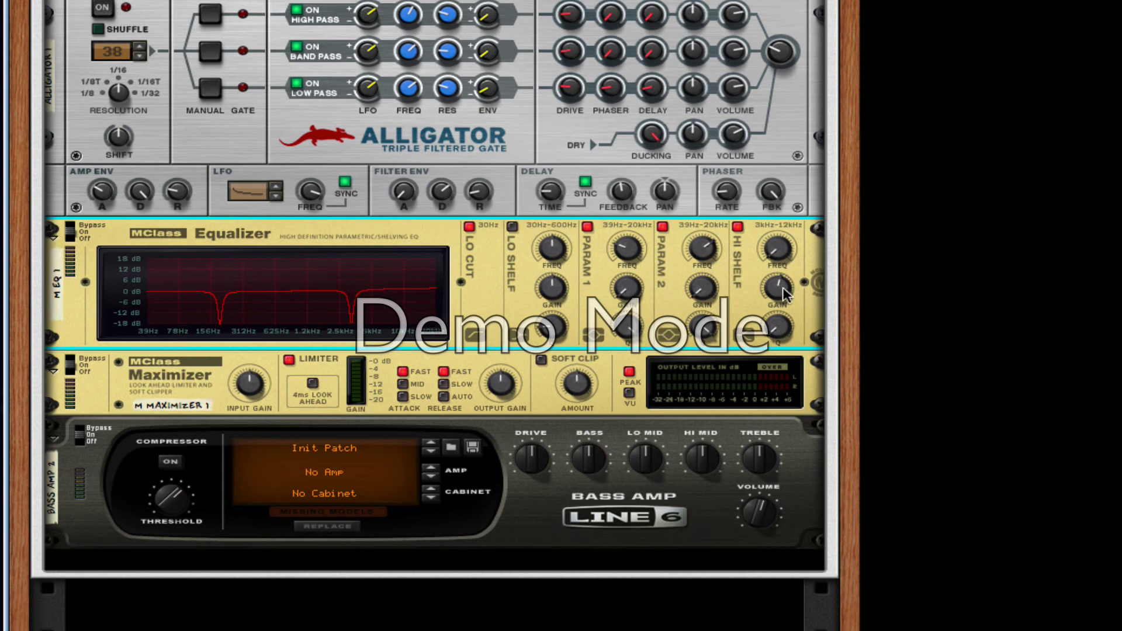
Give the Maximizer soft clip at amount 127, Auto release, and the limiter off
click(542, 359)
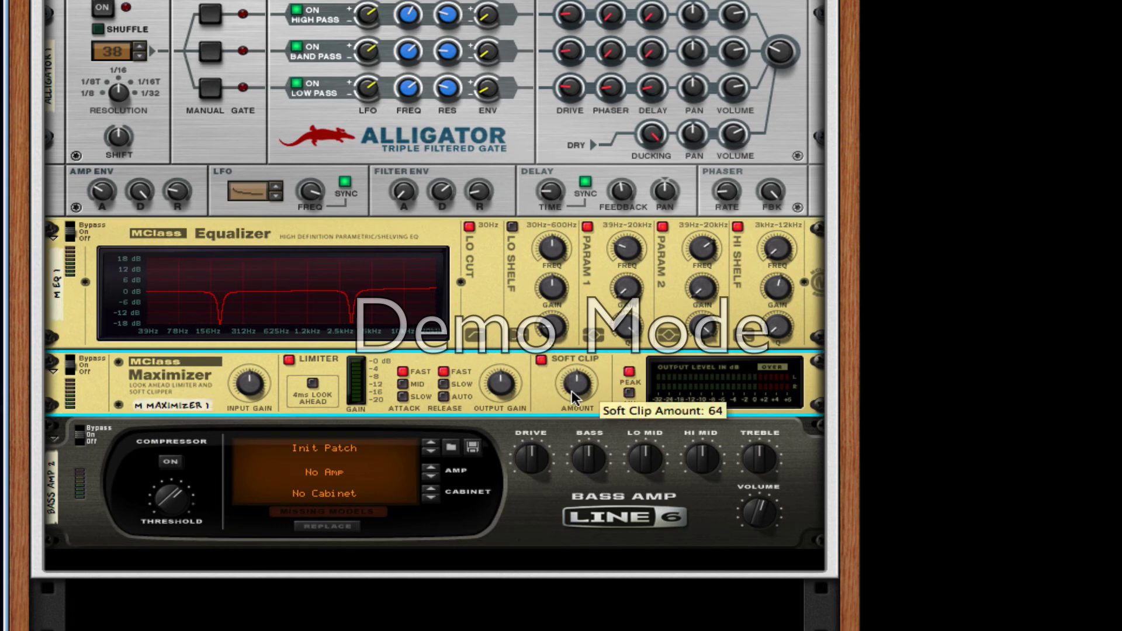
drag(572, 391, 560, 258)
click(446, 397)
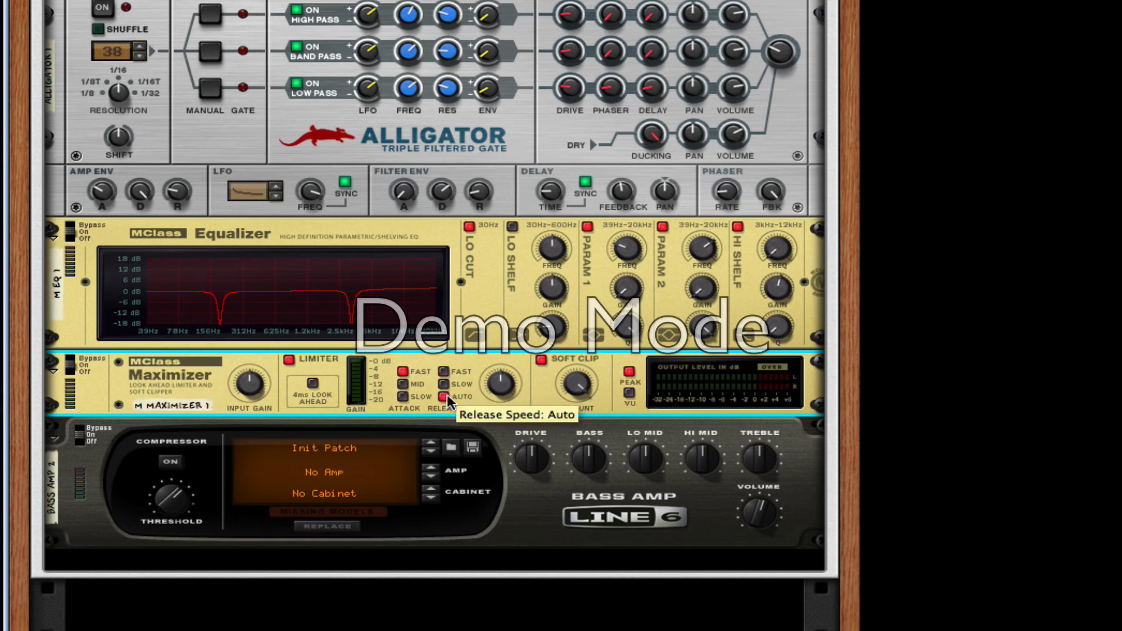
click(290, 359)
Switch on the Bass Amp compressor and start playback
click(170, 462)
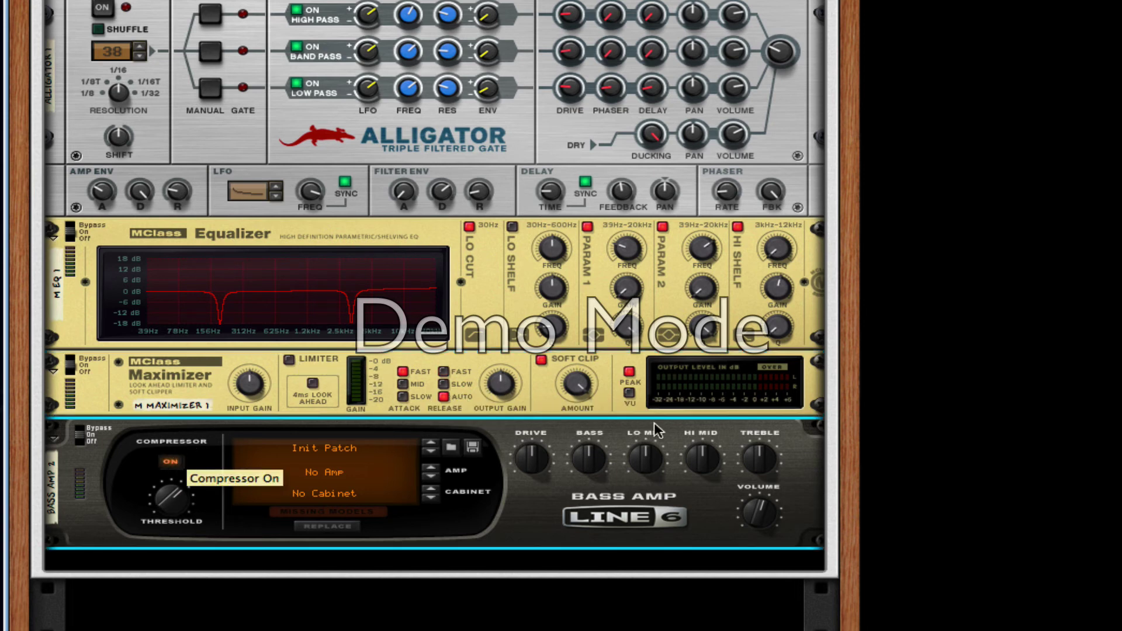
scroll(531, 391, up, 1)
key(space)
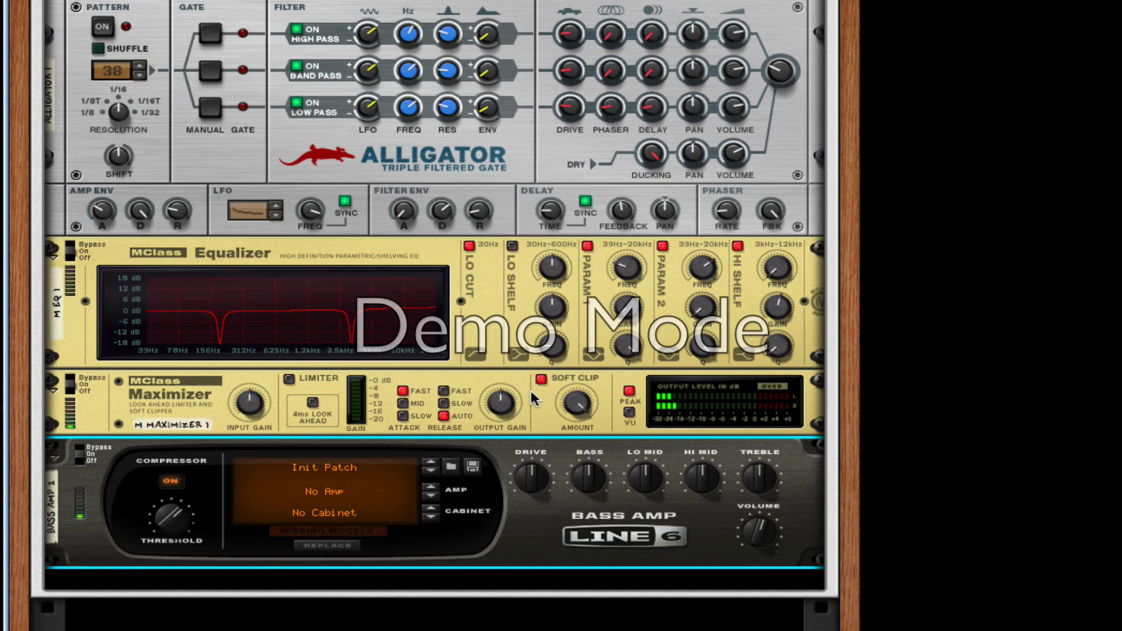
Show Combinator 1's programmer and turn off Show Devices to hide its contained devices
scroll(476, 357, up, 12)
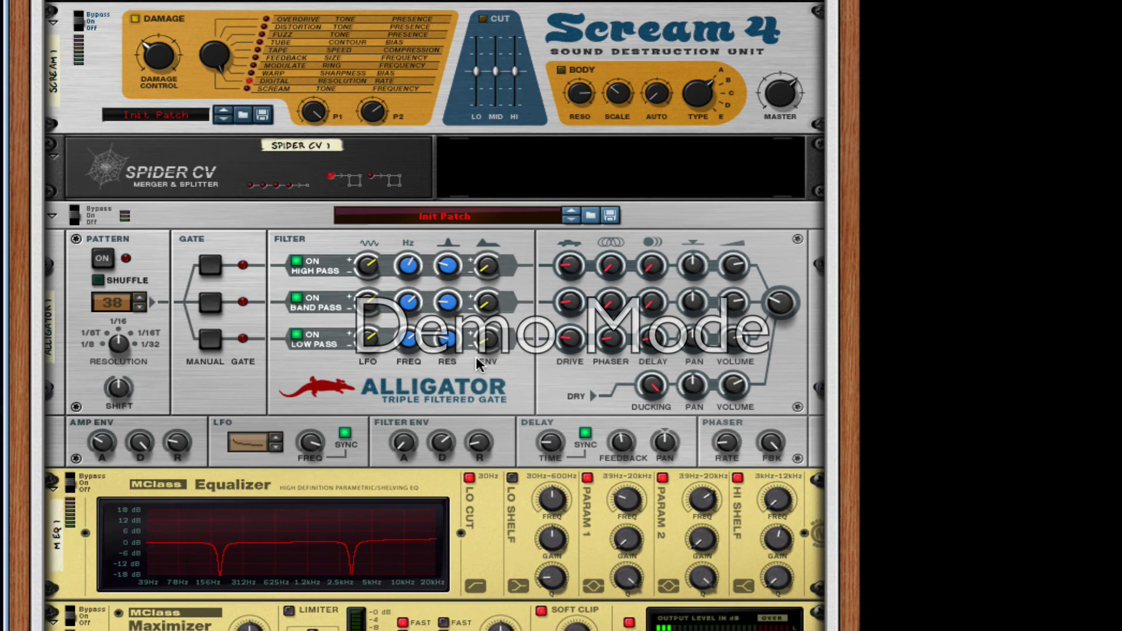
scroll(508, 362, down, 3)
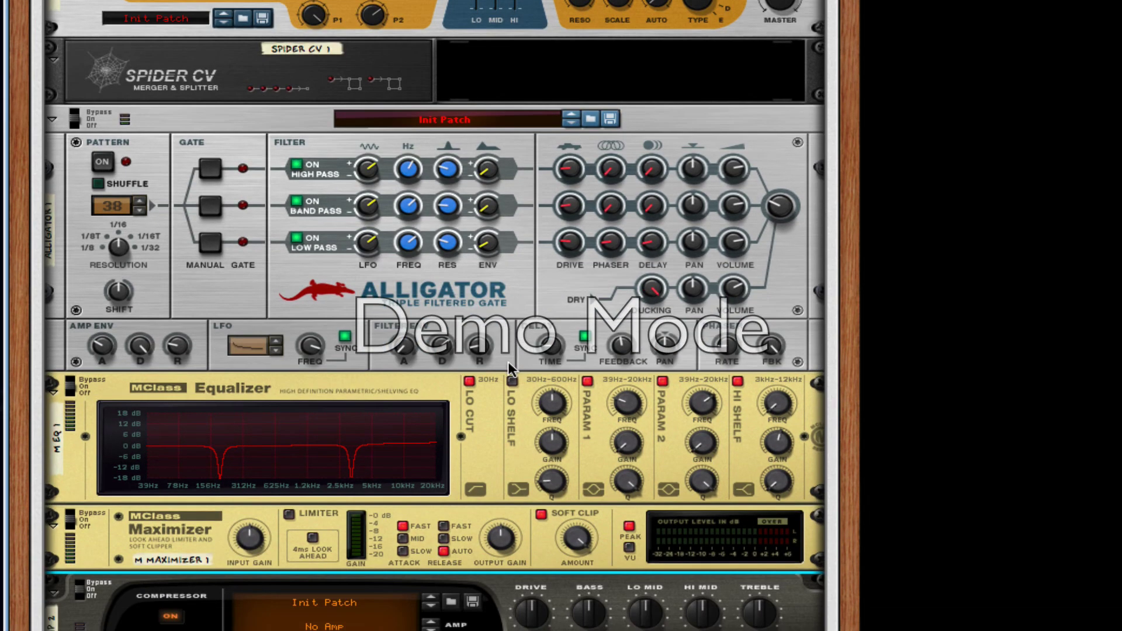
scroll(265, 128, up, 10)
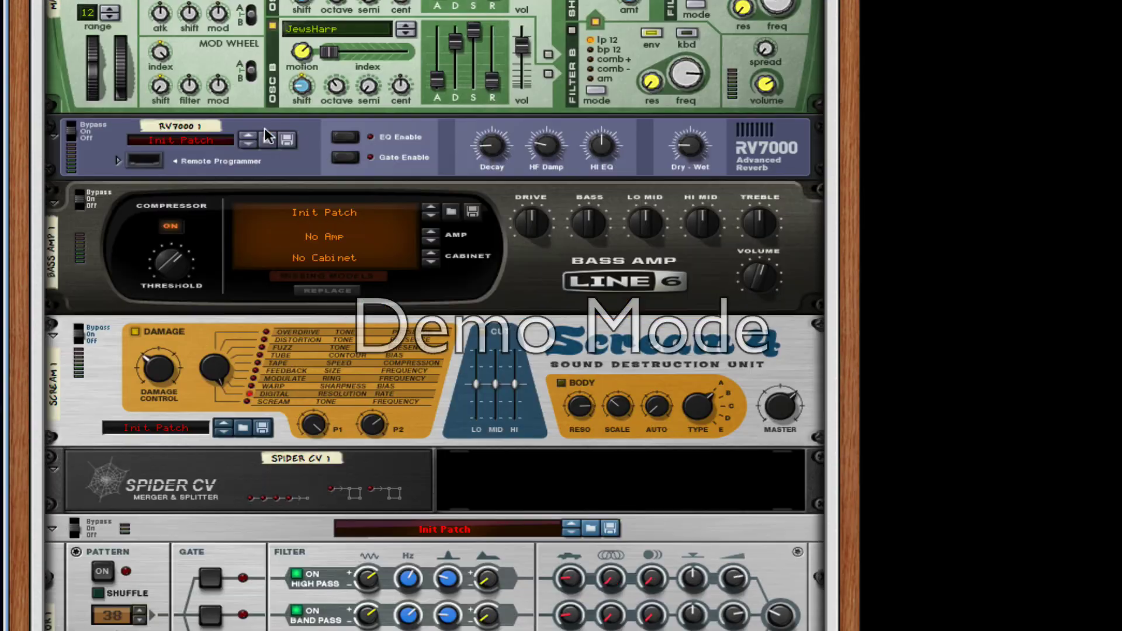
click(205, 36)
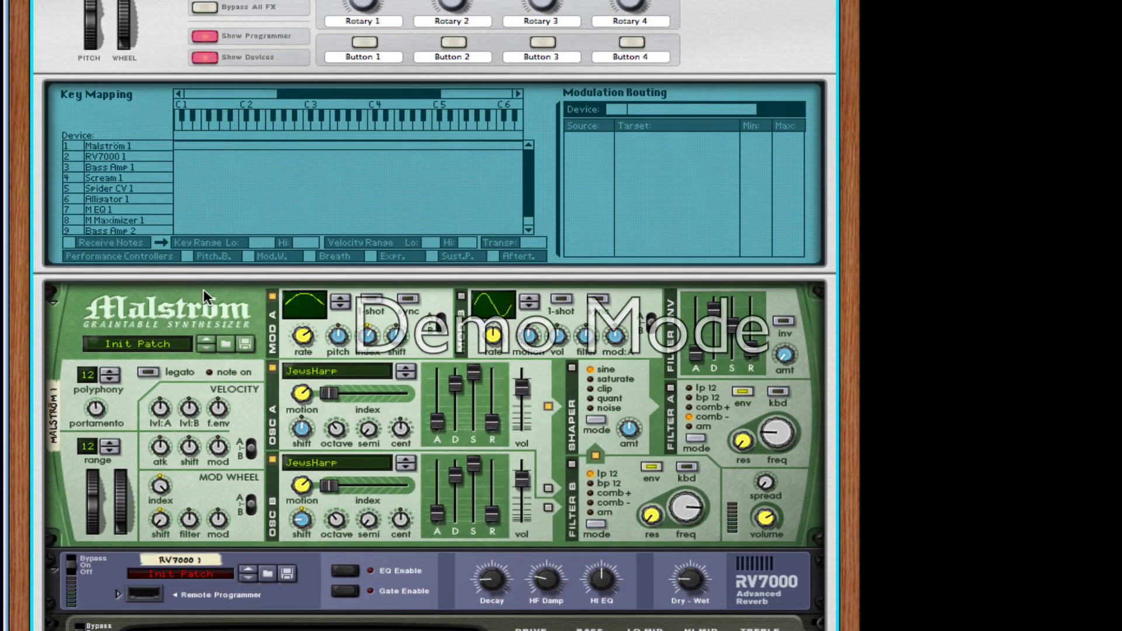
scroll(213, 117, up, 1)
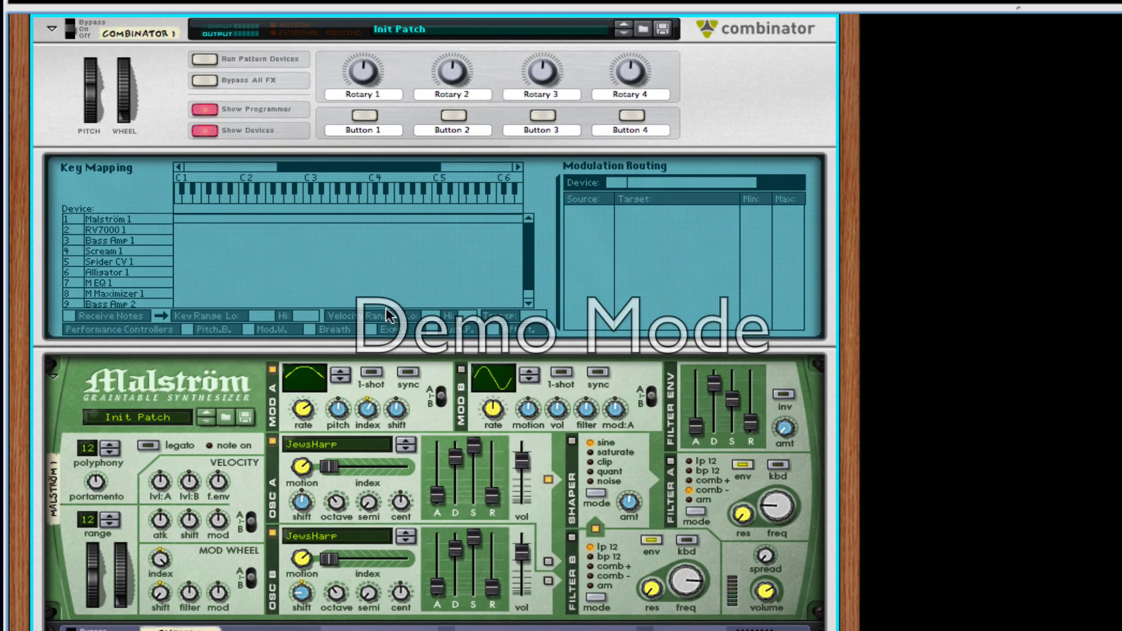
click(216, 132)
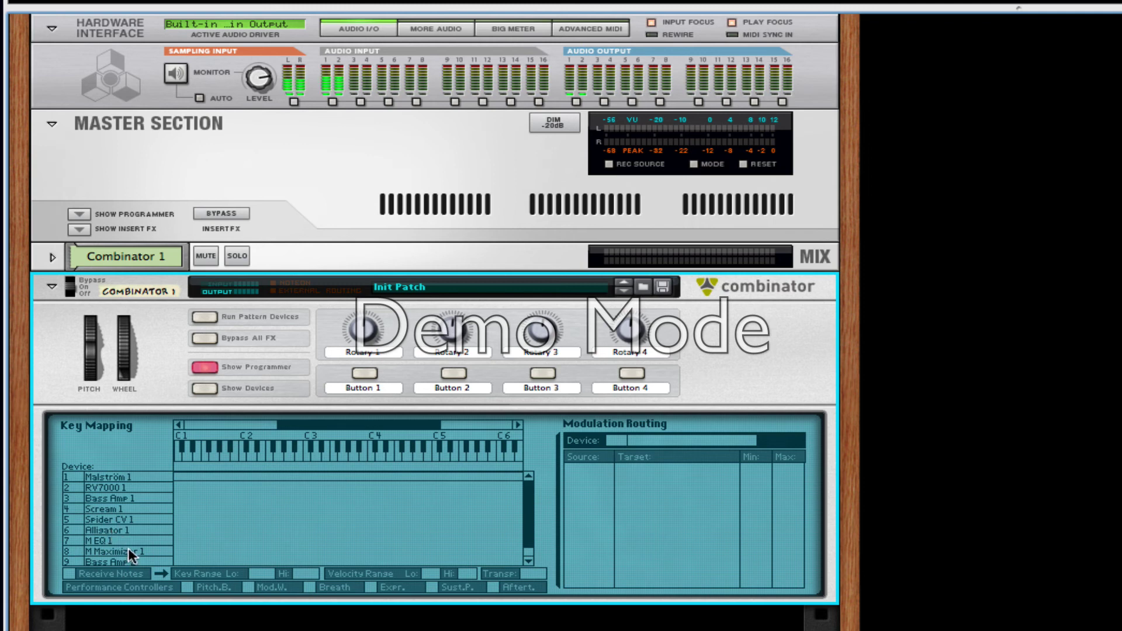
Route Rotary 1 to Scream 1's Damage Parameter 2 in the programmer
click(138, 508)
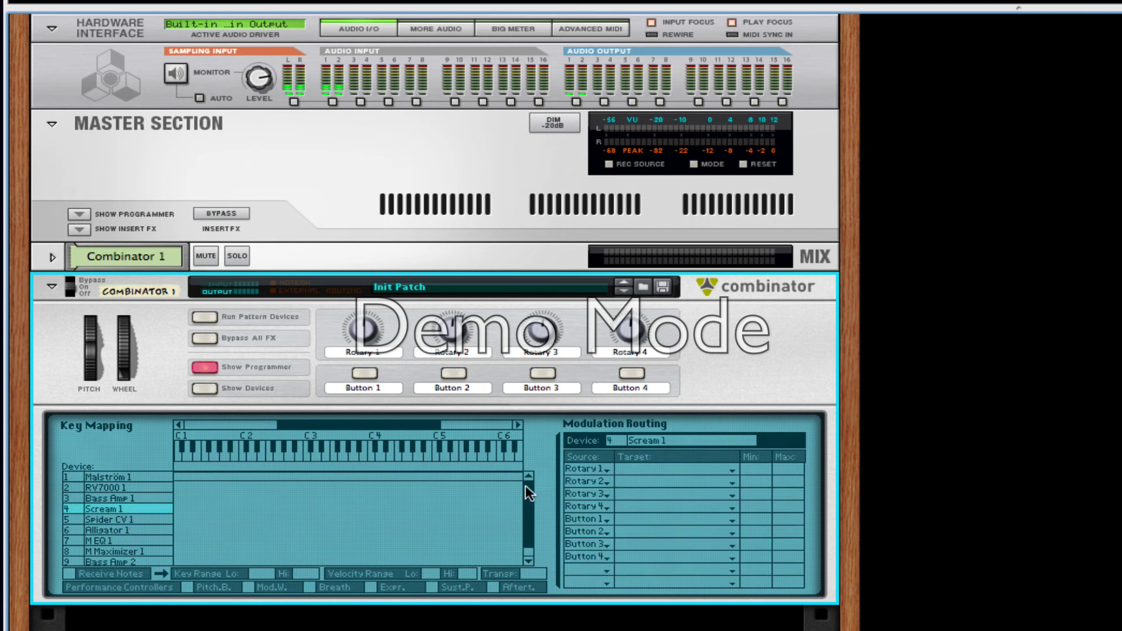
click(696, 467)
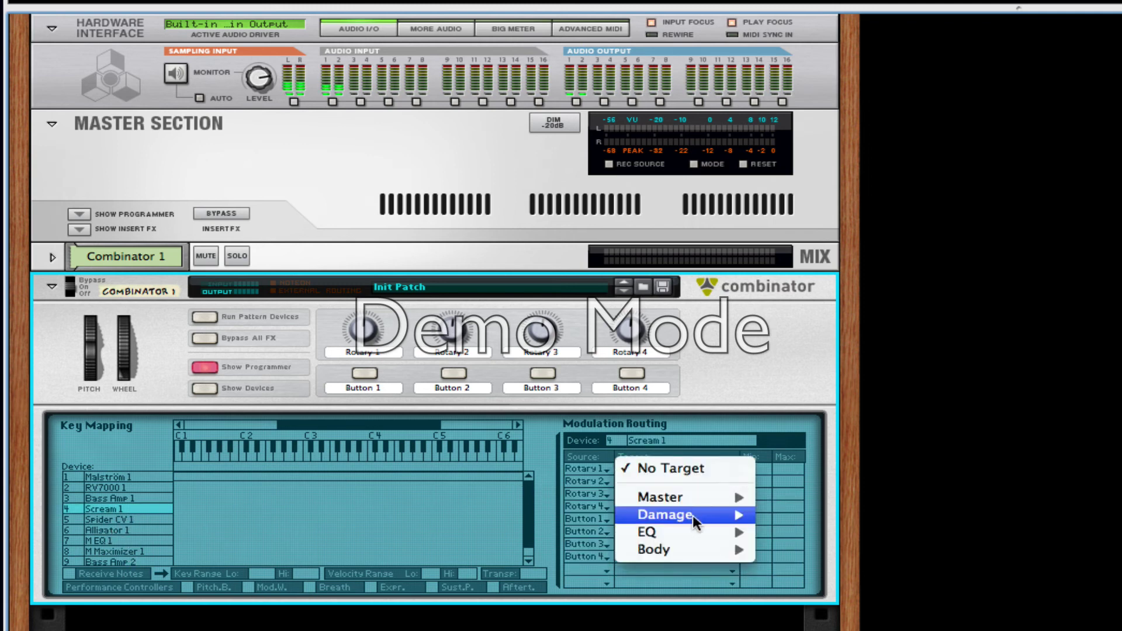
mouse_move(692, 515)
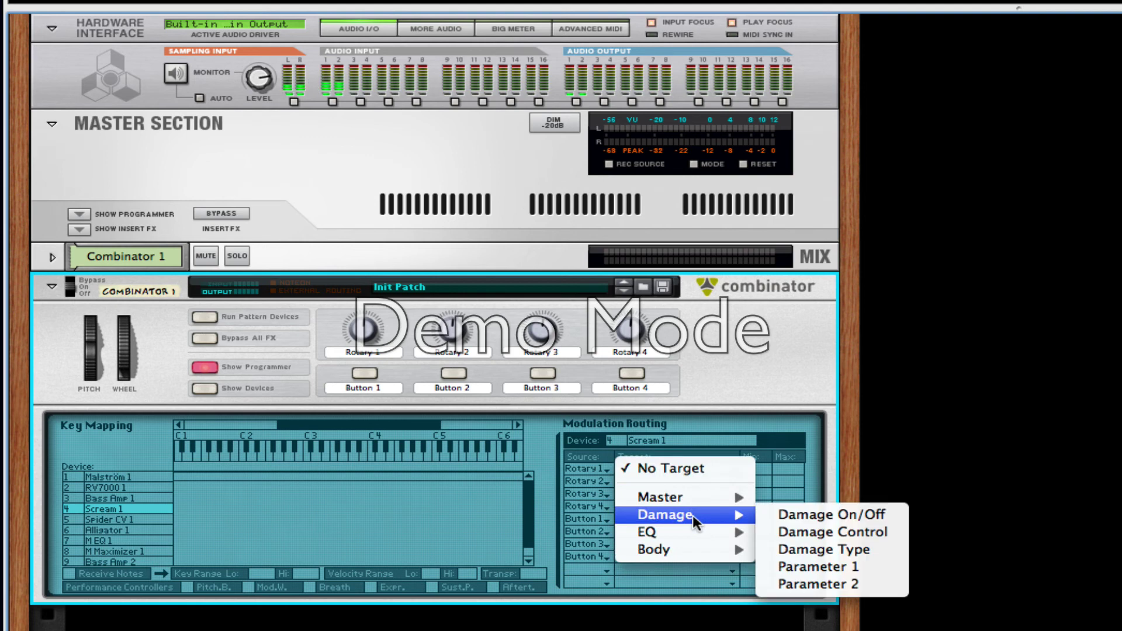
click(777, 581)
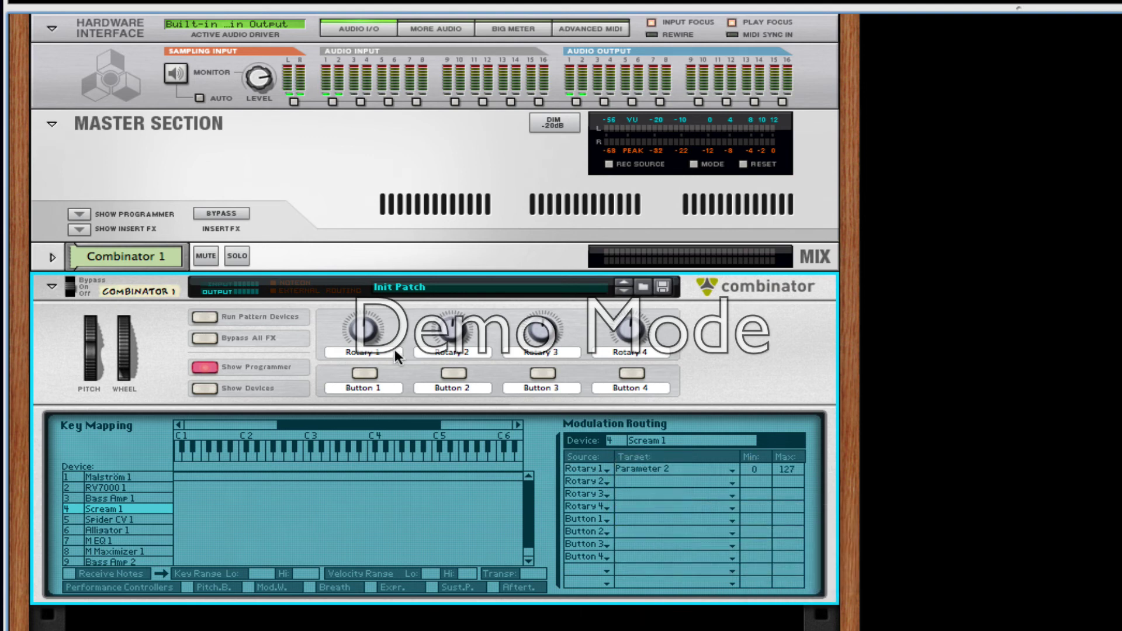
Rename the Rotary 1 label to 'Bit Crush Depth'
double_click(370, 353)
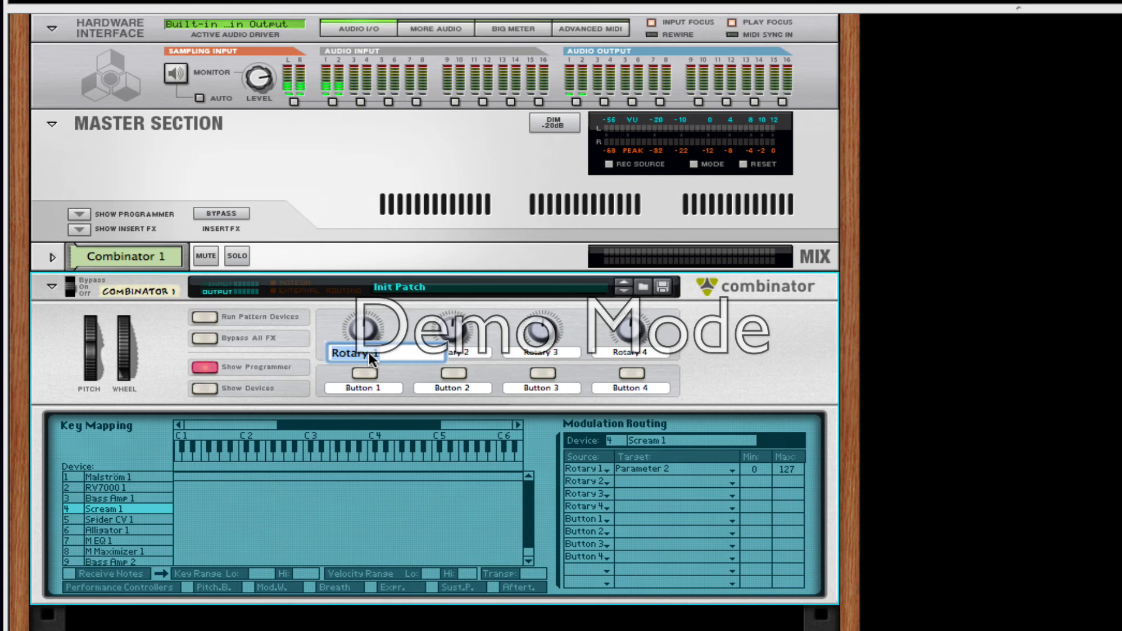
text(Bit Crush)
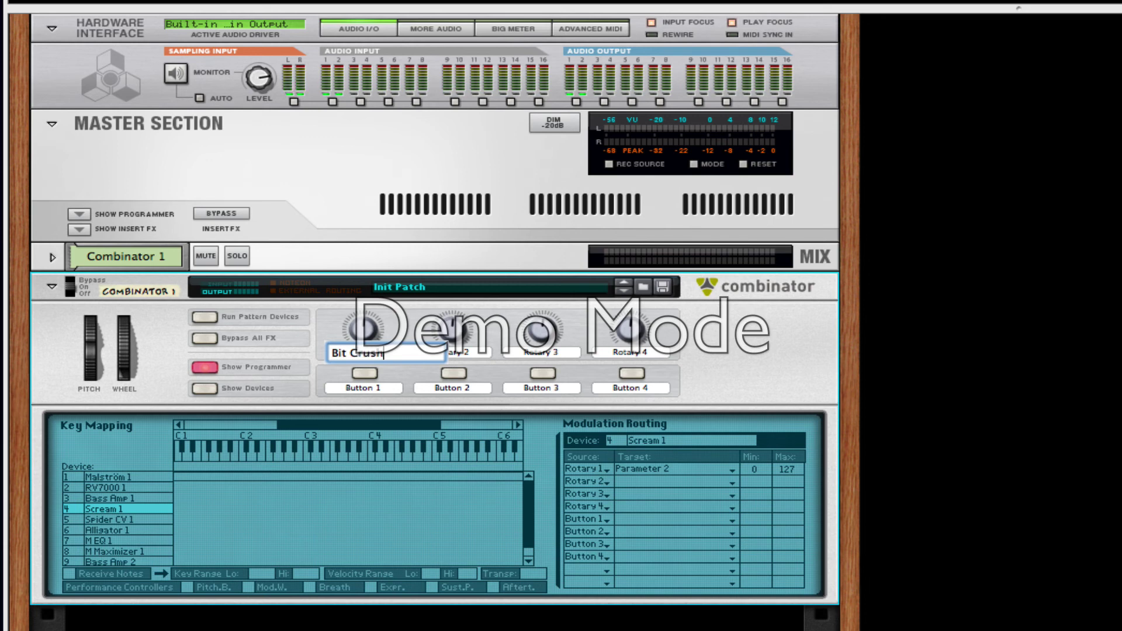
text( Depth)
key(Return)
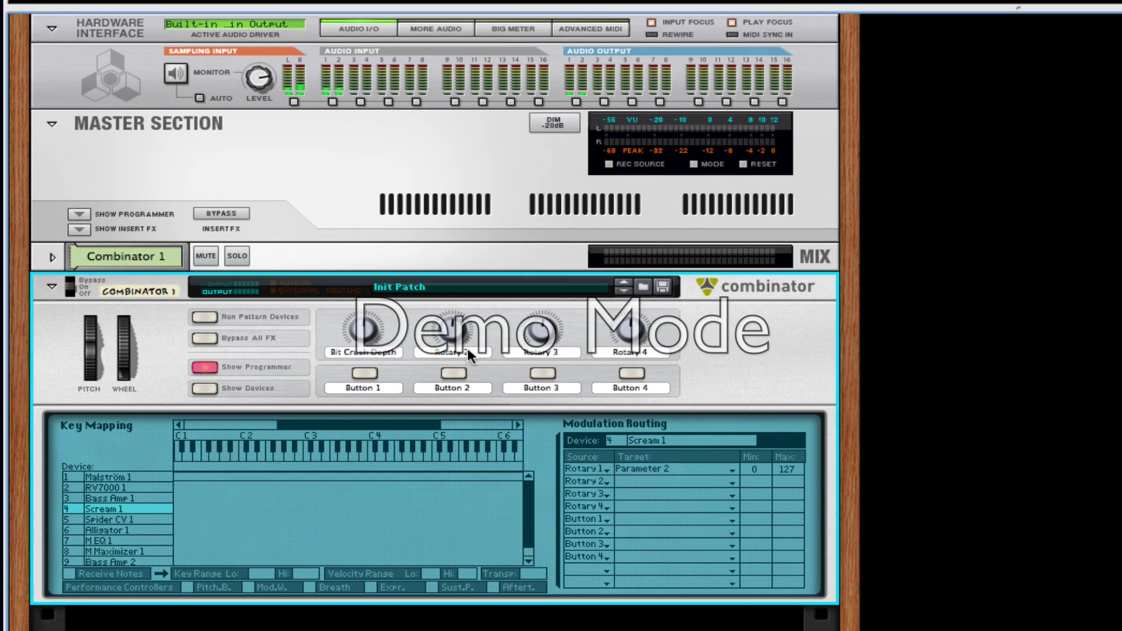
Sweep the Bit Crush Depth rotary up to 127 and back down while the song plays
mouse_move(363, 319)
mouse_move(364, 320)
mouse_down()
mouse_move(364, 302)
mouse_move(365, 346)
mouse_move(365, 307)
mouse_move(367, 331)
mouse_move(383, 280)
mouse_move(378, 332)
mouse_up()
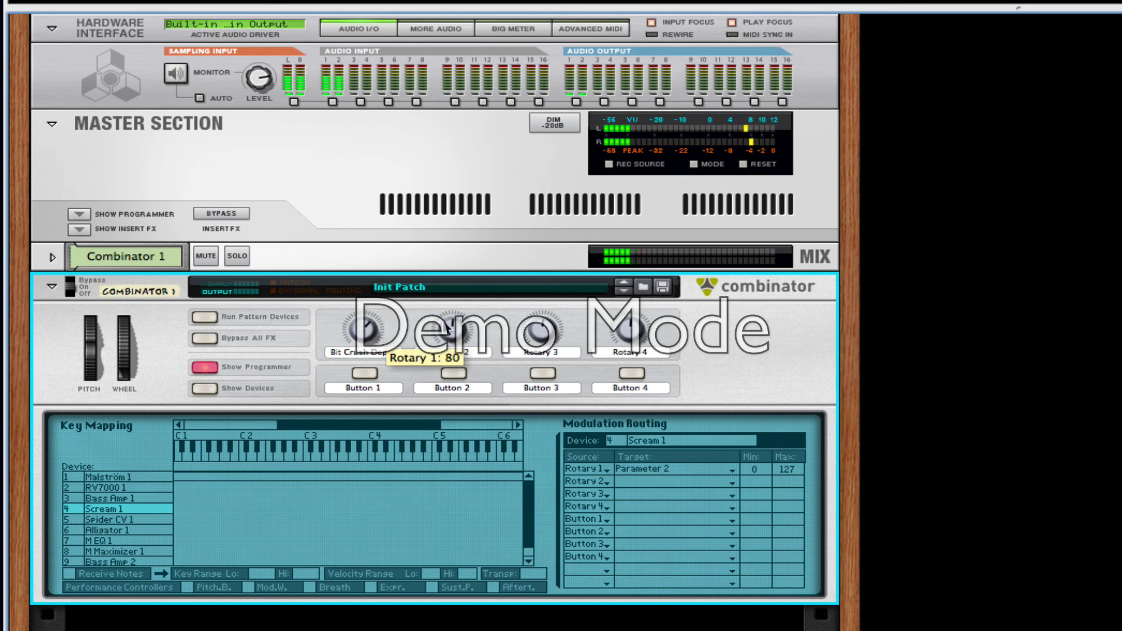